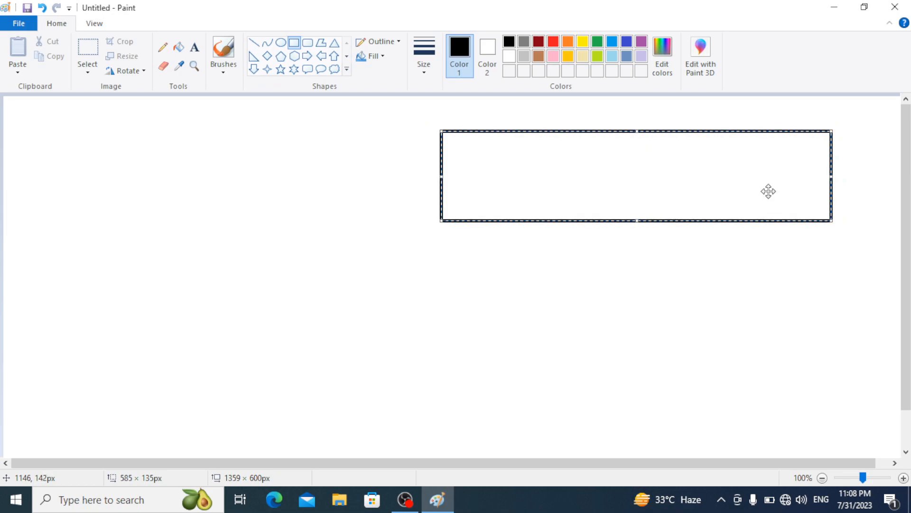
# Erase the left side of the wide rectangle and the left end of its bottom edge with an enlarged eraser.
pyautogui.click(366, 270)
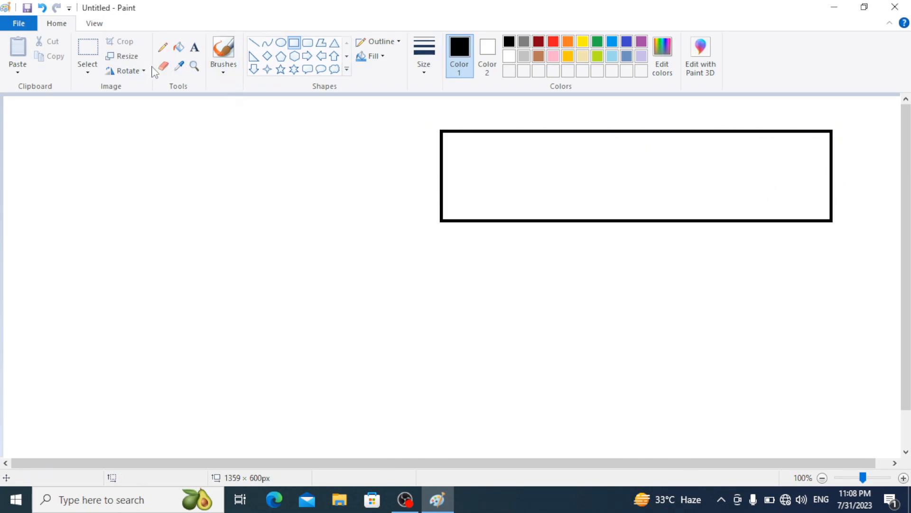
pyautogui.click(163, 66)
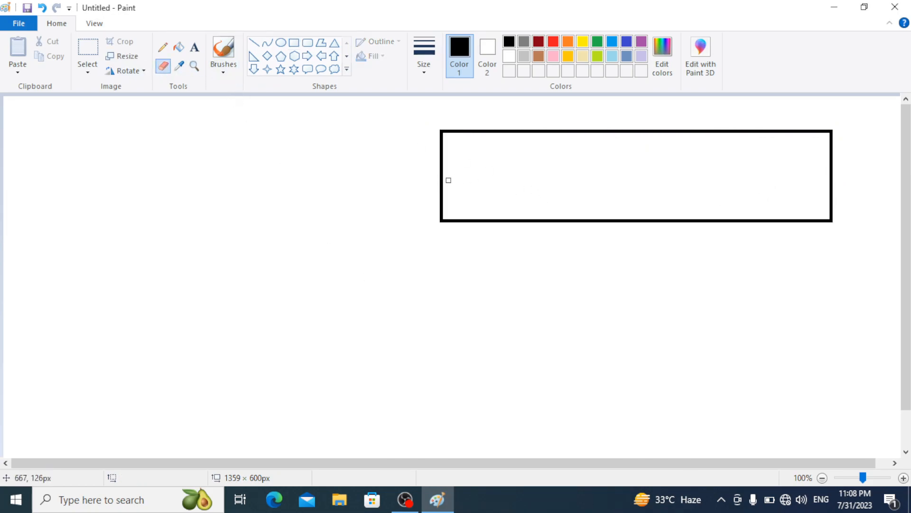
pyautogui.hotkey('ctrl', '+')
pyautogui.hotkey('ctrl', '+')
pyautogui.hotkey('ctrl', '+')
pyautogui.hotkey('ctrl', '+')
pyautogui.hotkey('ctrl', '+')
pyautogui.hotkey('ctrl', '+')
pyautogui.hotkey('ctrl', '+')
pyautogui.hotkey('ctrl', '+')
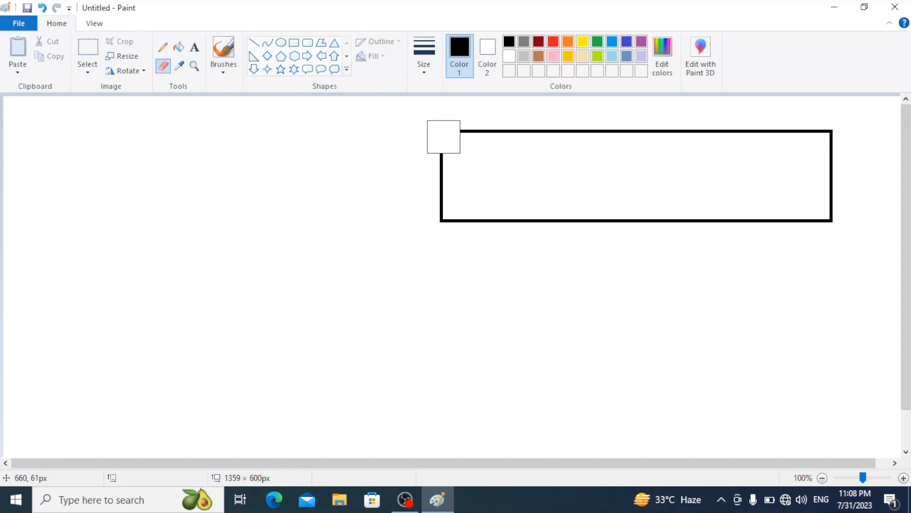
pyautogui.moveTo(439, 137)
pyautogui.mouseDown()
pyautogui.moveTo(437, 204)
pyautogui.moveTo(479, 210)
pyautogui.mouseUp()
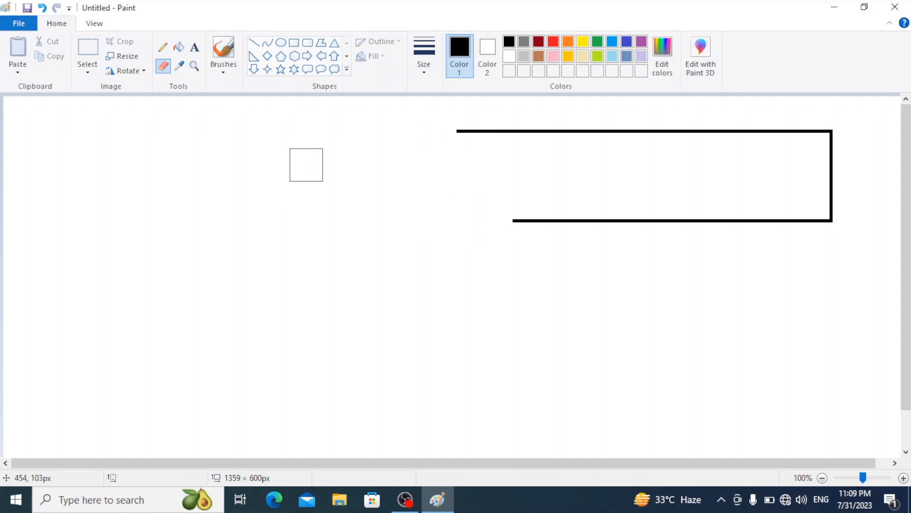
# Draw a slanted line joining the open left ends of the roof rectangle's top and bottom edges.
pyautogui.click(256, 45)
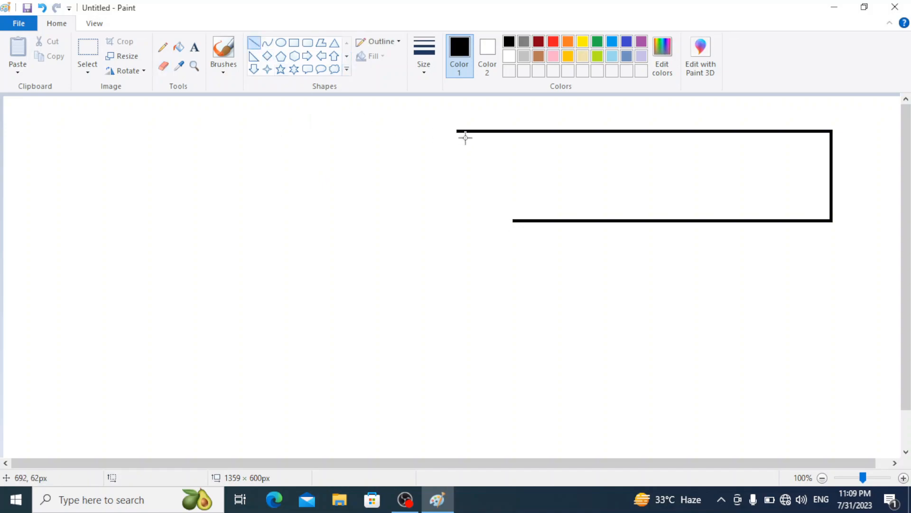
pyautogui.moveTo(458, 131); pyautogui.dragTo(513, 221)
pyautogui.click(493, 272)
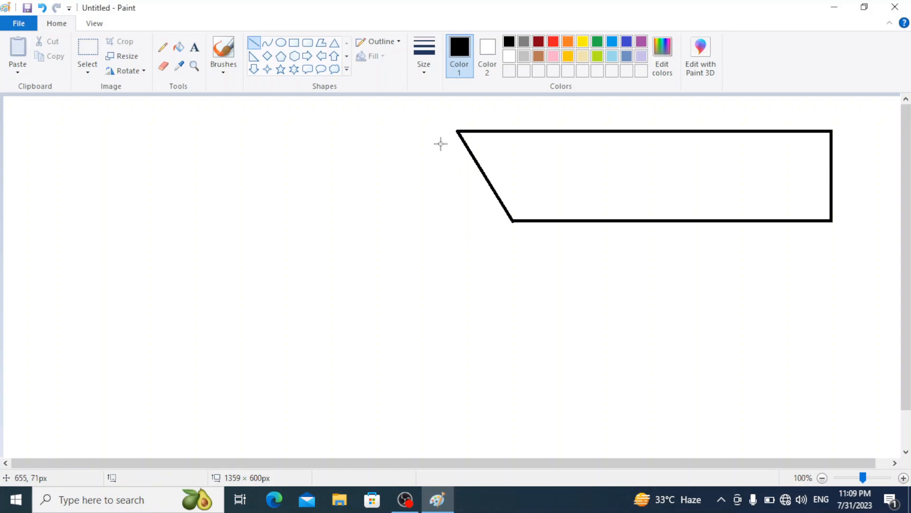
# Draw the gable's left slope from the roof peak down to the left, about 100 × 172 px, aligned with the peak.
pyautogui.moveTo(460, 131); pyautogui.dragTo(394, 243)
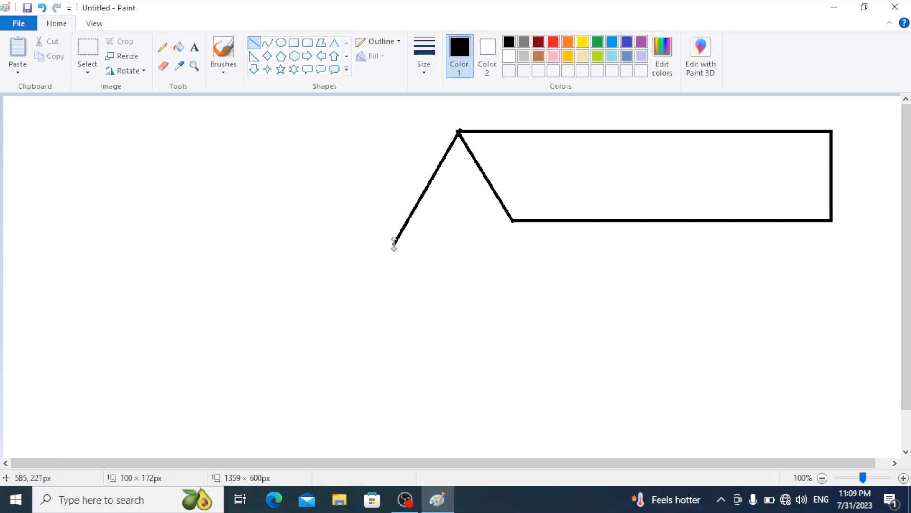
pyautogui.press('Left')
pyautogui.press('Left')
pyautogui.press('Left')
pyautogui.press('Left')
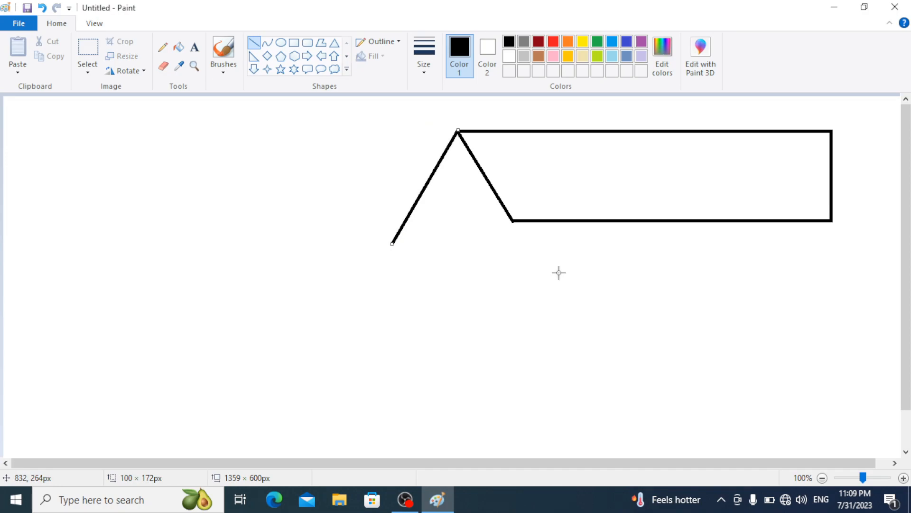
# Draw a narrow rectangle under the gable for the front wall and a wide rectangle under the roof for the side wall.
pyautogui.click(294, 42)
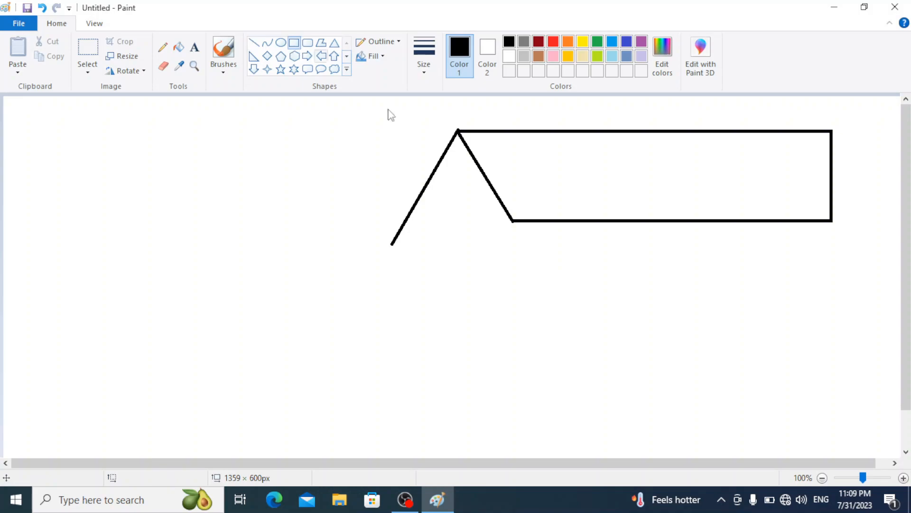
pyautogui.moveTo(513, 221); pyautogui.dragTo(406, 398)
pyautogui.click(657, 335)
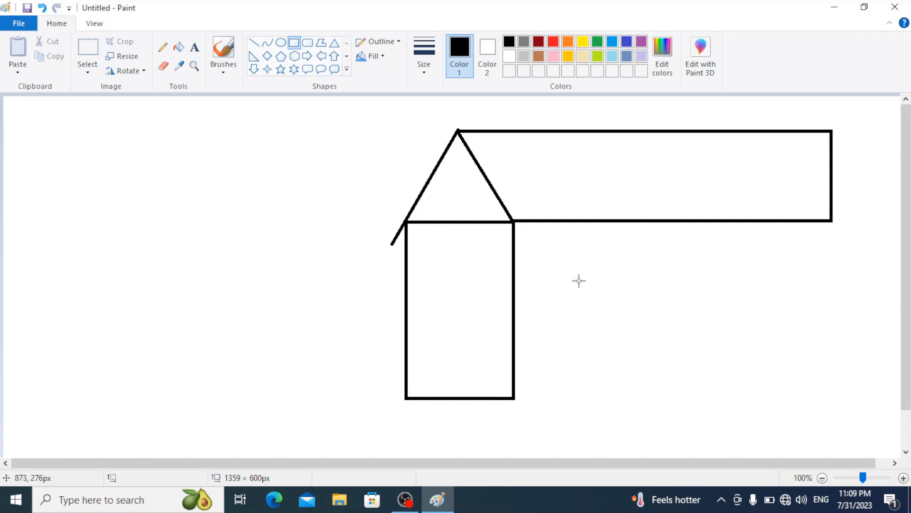
pyautogui.moveTo(514, 220); pyautogui.dragTo(833, 400)
pyautogui.click(459, 193)
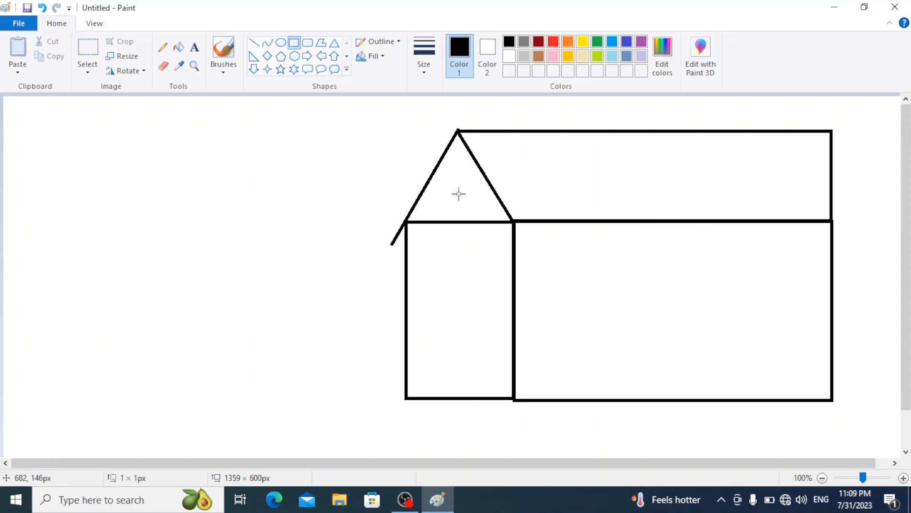
# Draw a downward-bending curve about 291 × 89 px from the front wall's bottom-right corner to the left as the path's lower edge.
pyautogui.click(267, 43)
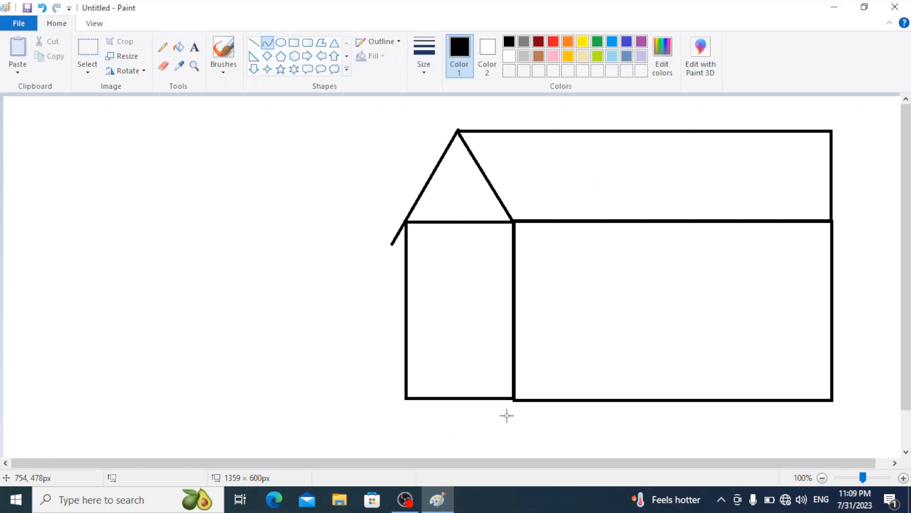
pyautogui.moveTo(515, 400); pyautogui.dragTo(321, 454)
pyautogui.moveTo(429, 419); pyautogui.dragTo(432, 455)
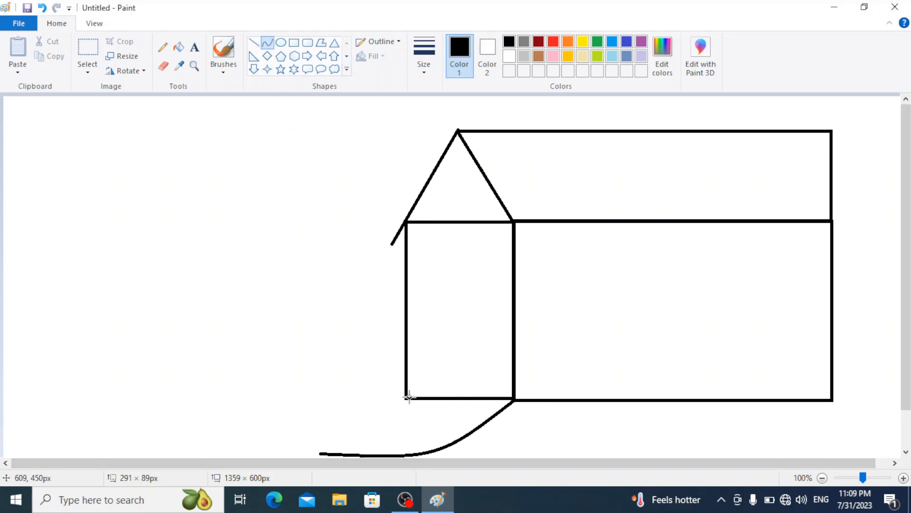
# Draw the path's upper edge as a curve from the front wall's bottom-left corner, and erase its far left part.
pyautogui.moveTo(407, 396); pyautogui.dragTo(157, 404)
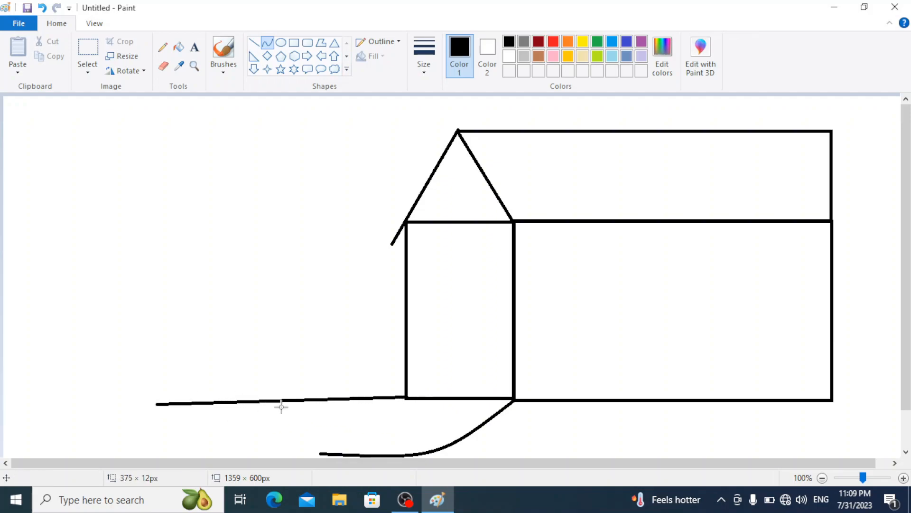
pyautogui.moveTo(296, 403); pyautogui.dragTo(333, 414)
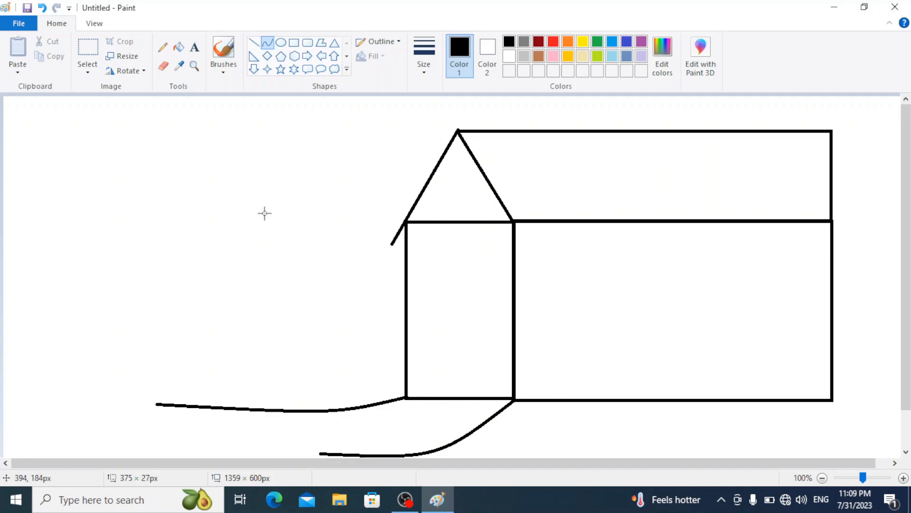
pyautogui.click(164, 68)
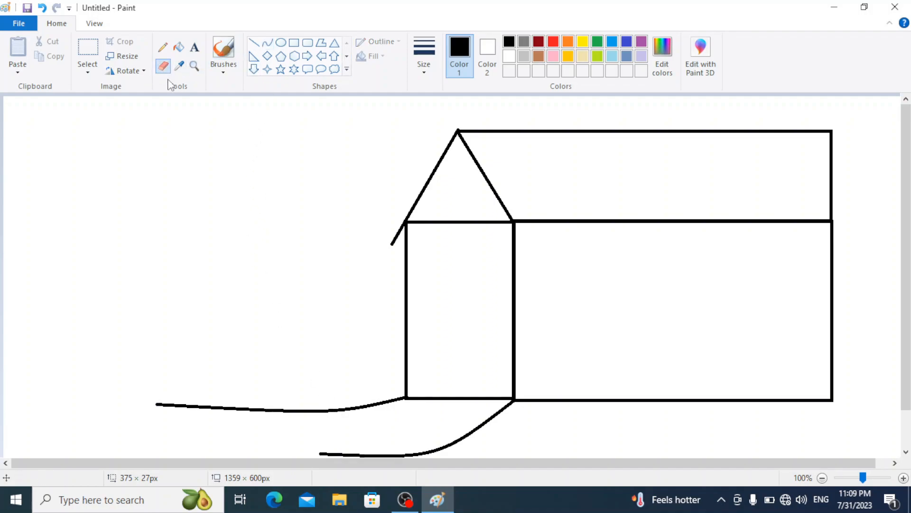
pyautogui.moveTo(158, 406)
pyautogui.mouseDown()
pyautogui.moveTo(309, 402)
pyautogui.moveTo(307, 378)
pyautogui.mouseUp()
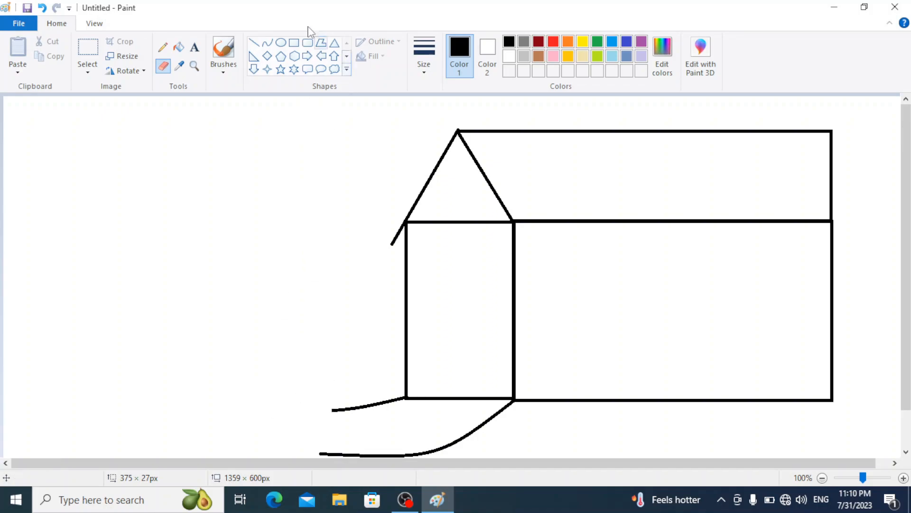
# Draw a circle inside the gable triangle and a short line connecting the roof overhang's tip to the front wall.
pyautogui.click(281, 42)
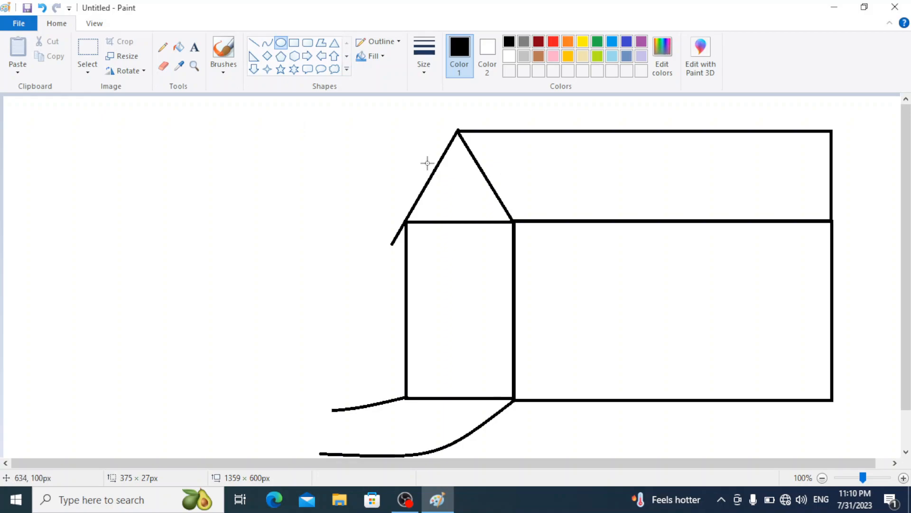
pyautogui.moveTo(429, 162); pyautogui.dragTo(486, 219)
pyautogui.click(474, 275)
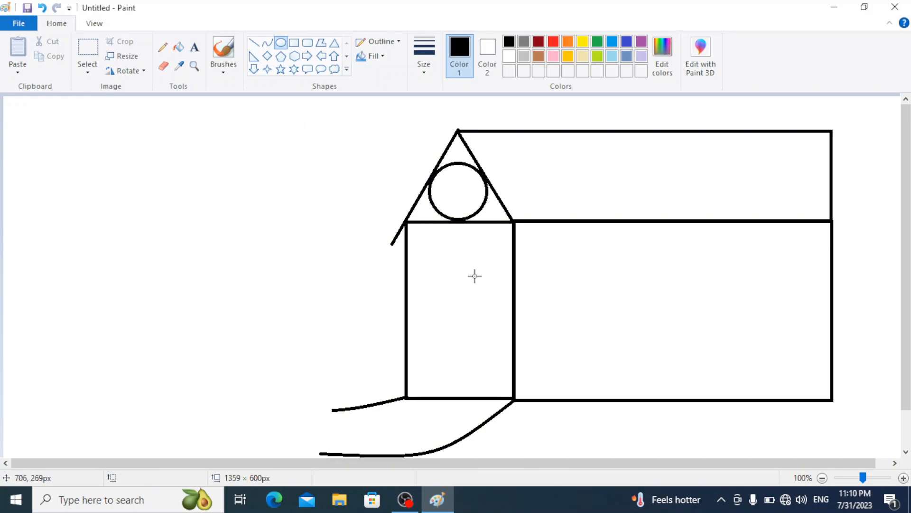
pyautogui.click(254, 42)
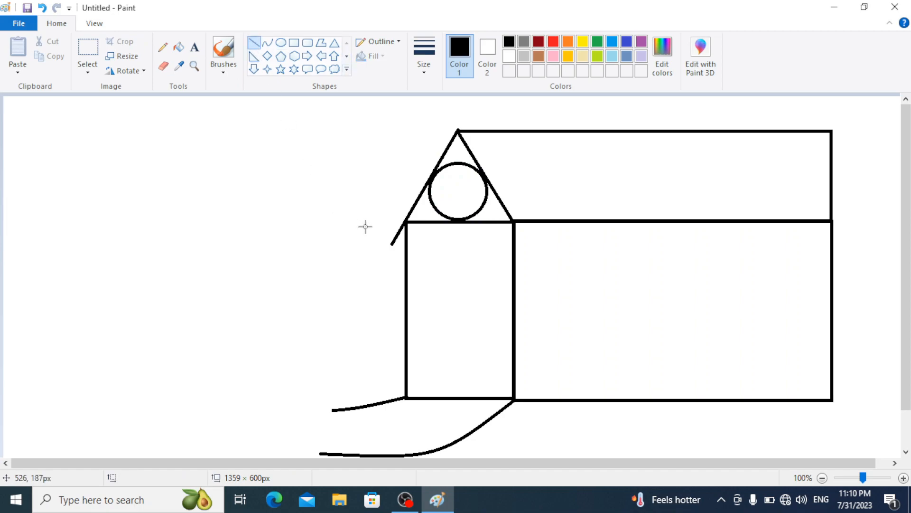
pyautogui.moveTo(397, 241); pyautogui.dragTo(405, 237)
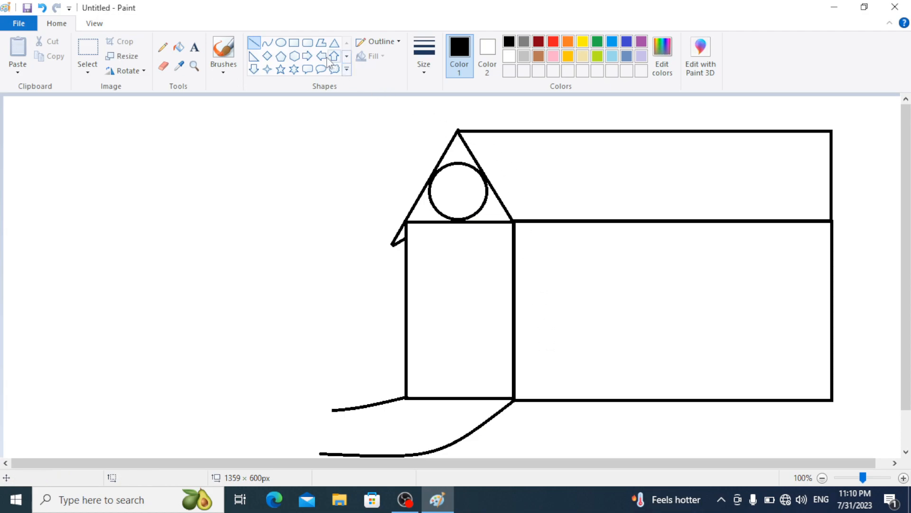
# Draw a rounded rectangle window about 180 × 102 px in the middle of the side wall.
pyautogui.click(308, 42)
pyautogui.moveTo(625, 269); pyautogui.dragTo(672, 310)
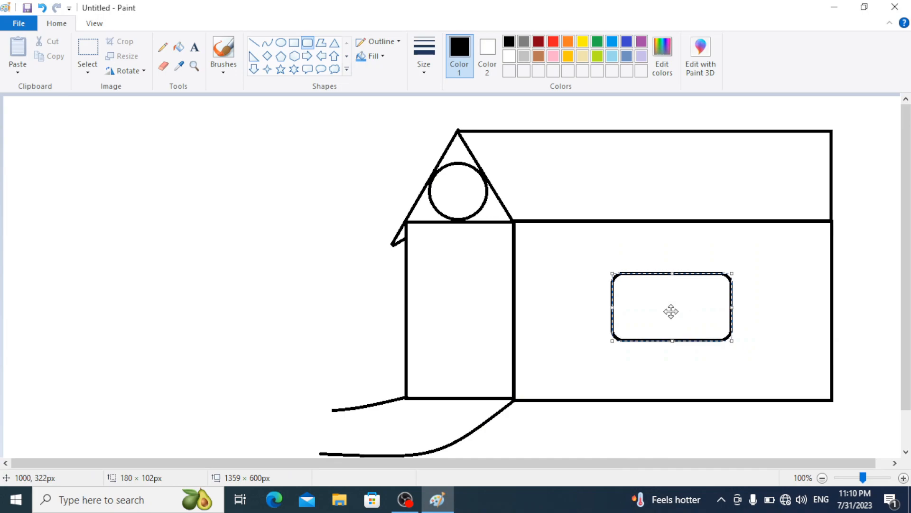
pyautogui.click(653, 372)
# Add a centred vertical bar about 29 × 102 px and a horizontal bar across the full width of the window.
pyautogui.click(295, 43)
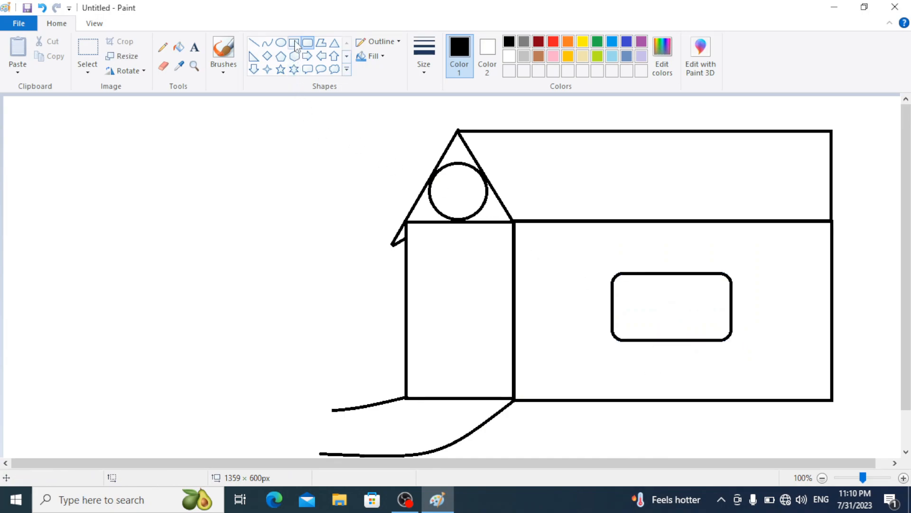
pyautogui.moveTo(664, 273)
pyautogui.mouseDown()
pyautogui.moveTo(686, 329)
pyautogui.moveTo(682, 350)
pyautogui.moveTo(683, 340)
pyautogui.mouseUp()
pyautogui.press('Left')
pyautogui.press('Left')
pyautogui.press('Left')
pyautogui.press('Left')
pyautogui.press('Left')
pyautogui.press('Left')
pyautogui.press('Left')
pyautogui.press('Left')
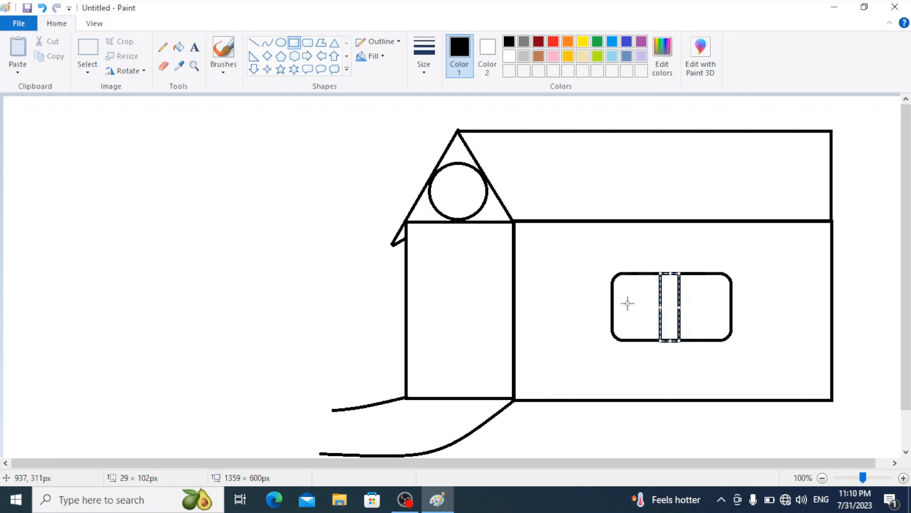
pyautogui.moveTo(613, 297); pyautogui.dragTo(730, 313)
pyautogui.click(613, 223)
# Draw three evenly spaced horizontal lines across the roof, from the gable's right slope to the roof's right edge.
pyautogui.click(254, 43)
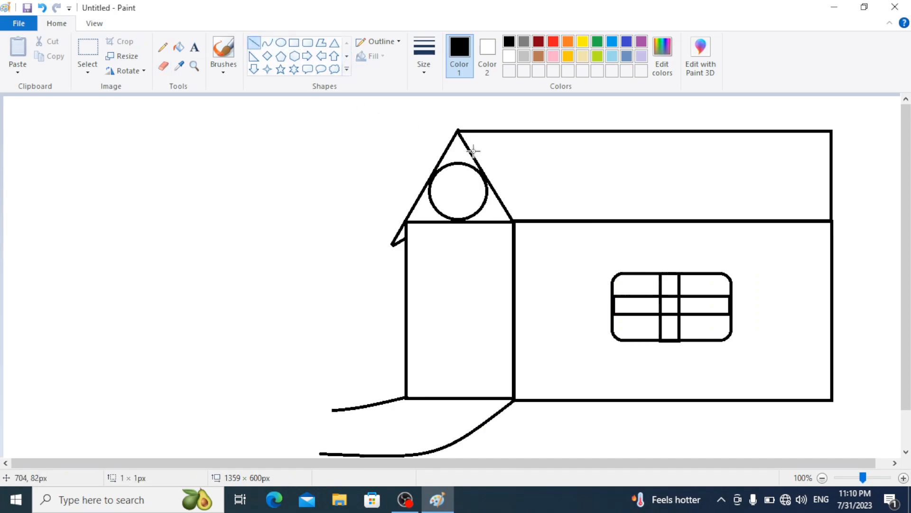
pyautogui.moveTo(480, 151)
pyautogui.mouseDown()
pyautogui.moveTo(689, 147)
pyautogui.moveTo(833, 160)
pyautogui.moveTo(830, 151)
pyautogui.mouseUp()
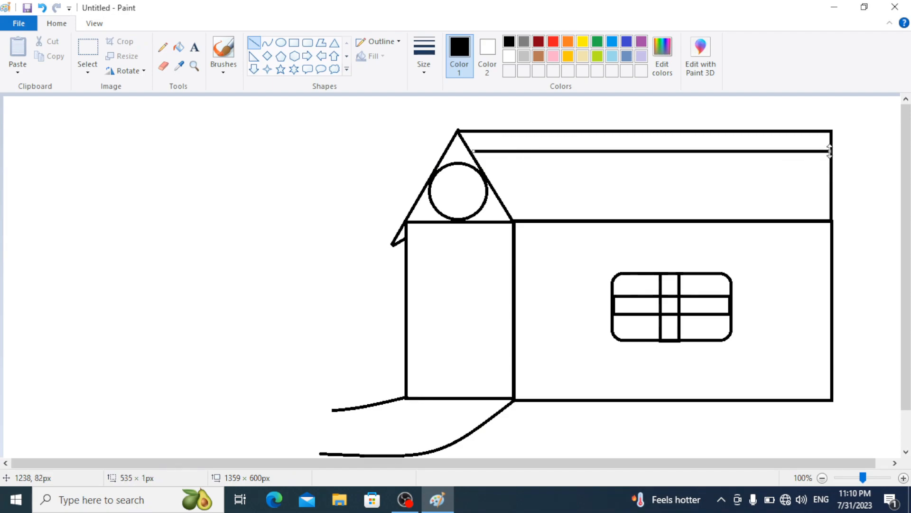
pyautogui.moveTo(753, 178); pyautogui.dragTo(754, 179)
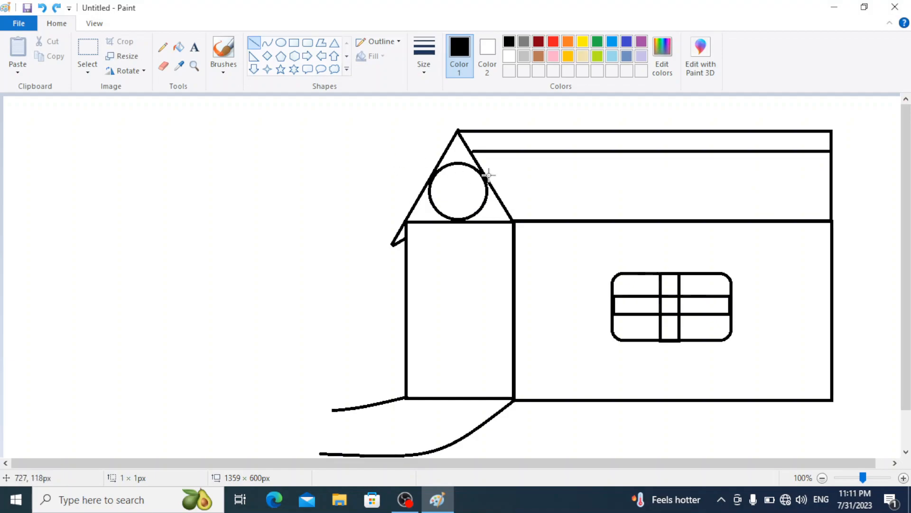
pyautogui.moveTo(488, 176); pyautogui.dragTo(829, 206)
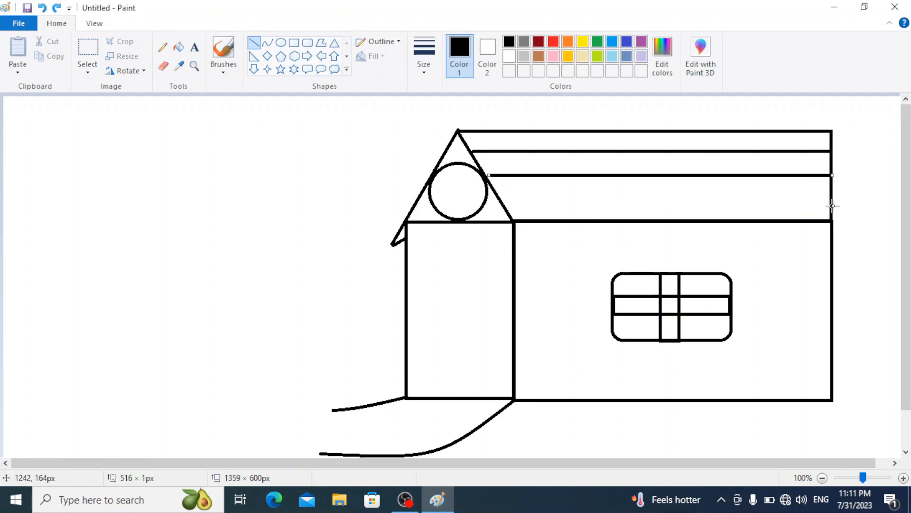
pyautogui.click(649, 196)
pyautogui.hotkey('ctrl', 'z')
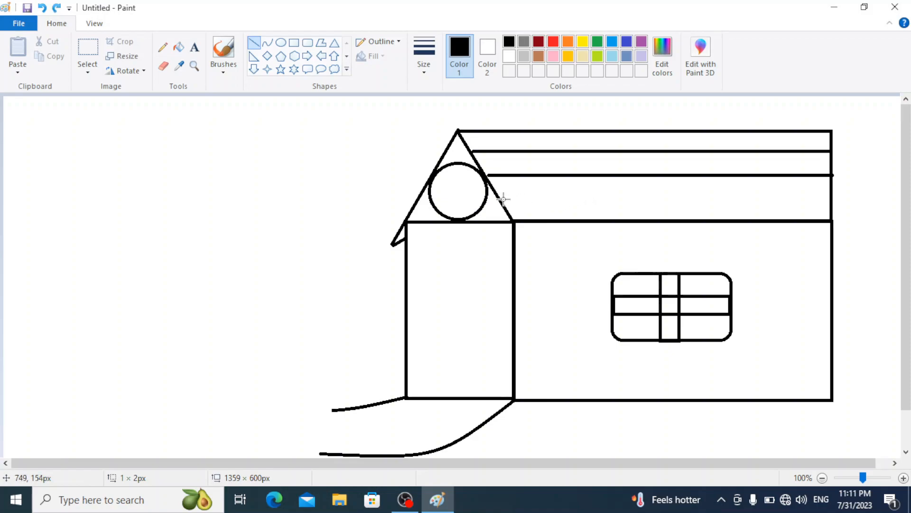
pyautogui.moveTo(503, 200); pyautogui.dragTo(830, 218)
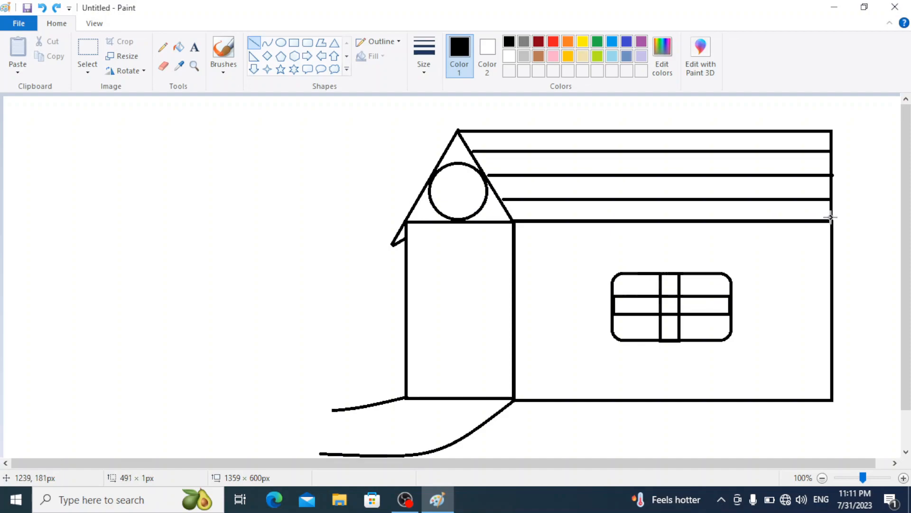
pyautogui.click(714, 248)
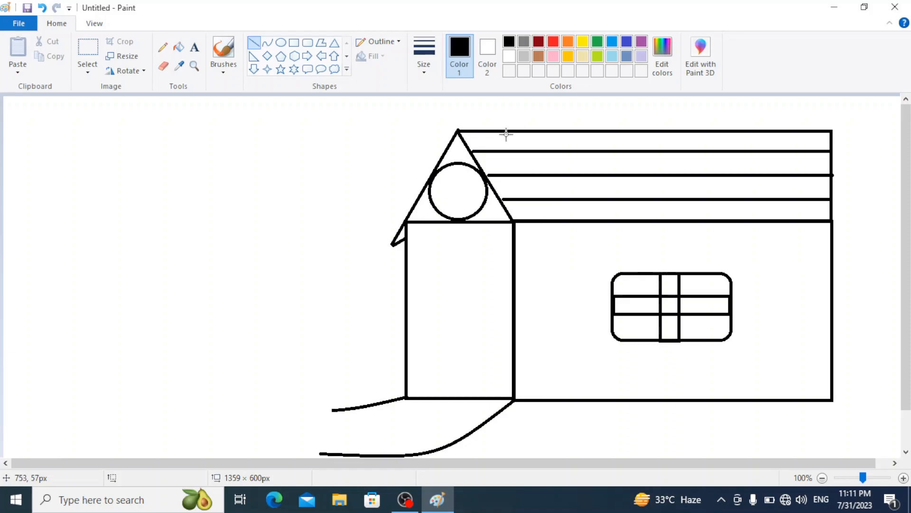
# Draw eight evenly spaced diagonal lines from the roof's top edge to its bottom edge, parallel to the gable's right slope.
pyautogui.moveTo(494, 132); pyautogui.dragTo(554, 219)
pyautogui.moveTo(534, 131); pyautogui.dragTo(593, 219)
pyautogui.moveTo(575, 133)
pyautogui.mouseDown()
pyautogui.moveTo(616, 222)
pyautogui.moveTo(634, 222)
pyautogui.mouseUp()
pyautogui.moveTo(611, 131); pyautogui.dragTo(670, 221)
pyautogui.moveTo(643, 131); pyautogui.dragTo(704, 223)
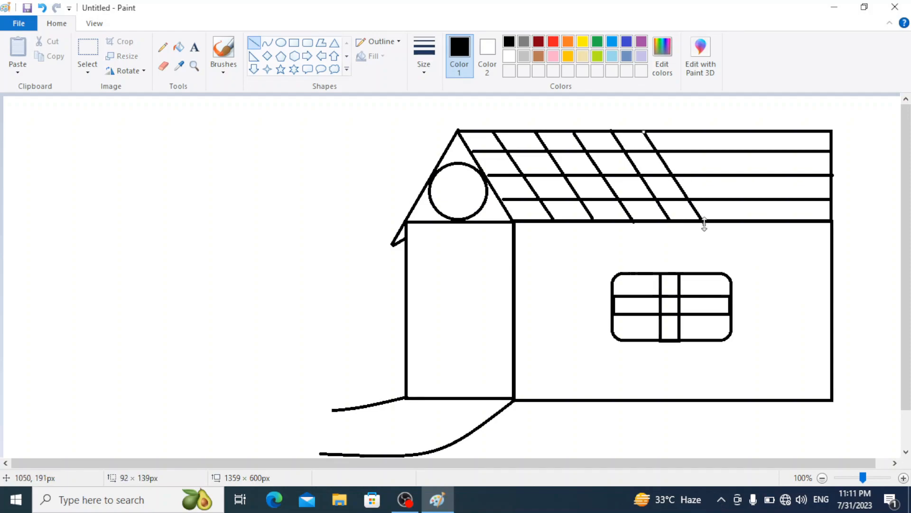
pyautogui.moveTo(680, 132); pyautogui.dragTo(739, 221)
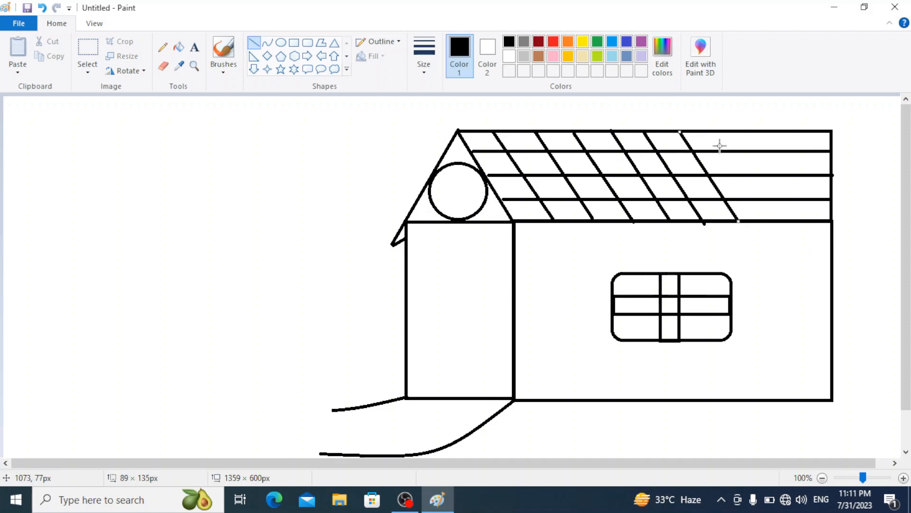
pyautogui.moveTo(719, 131); pyautogui.dragTo(780, 222)
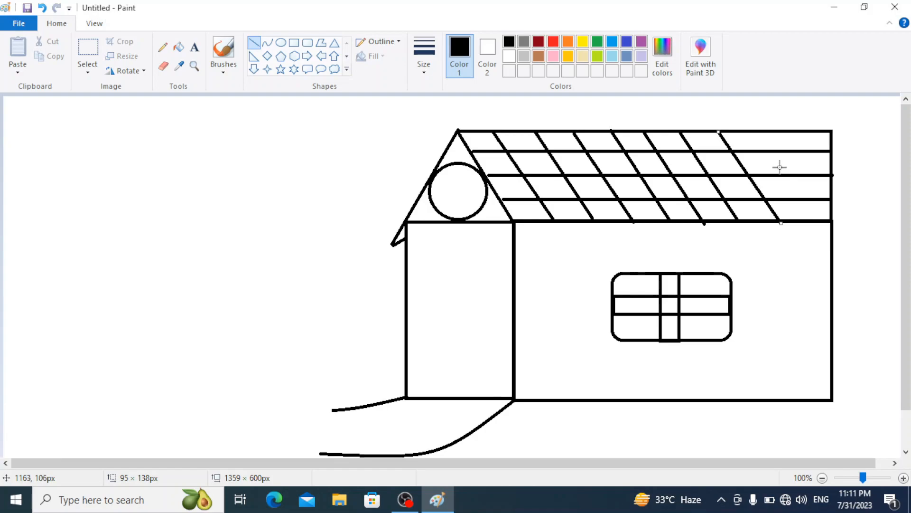
pyautogui.moveTo(758, 131); pyautogui.dragTo(812, 218)
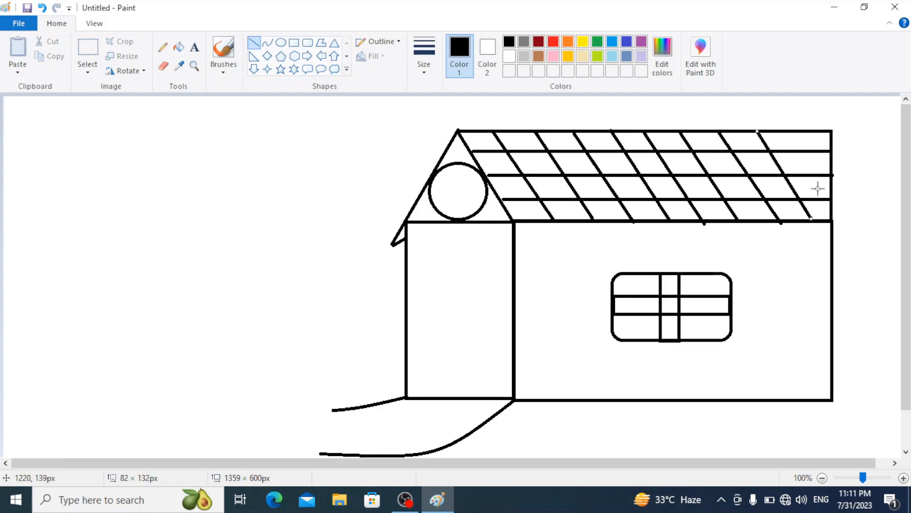
# Add a ninth diagonal line about 56 × 96 px from the roof's top edge to its right edge, parallel to the others.
pyautogui.moveTo(795, 133); pyautogui.dragTo(831, 196)
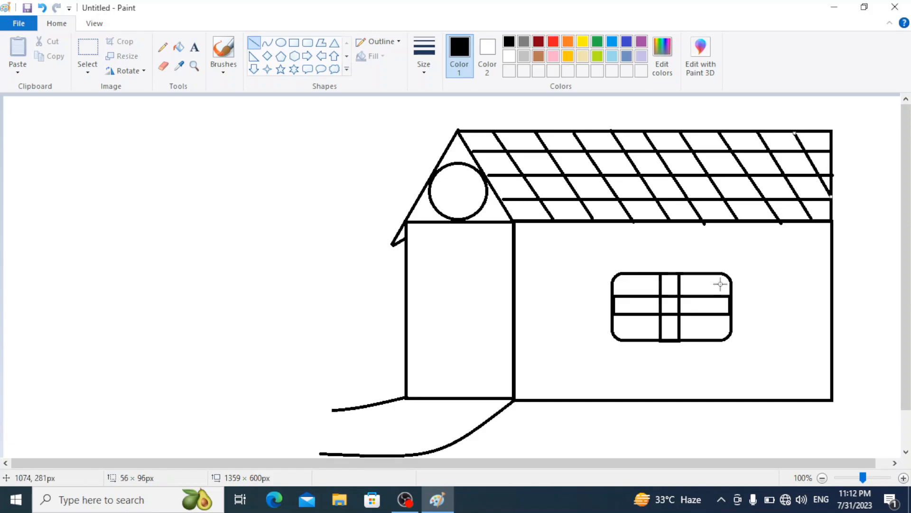
pyautogui.click(420, 253)
# Draw two mirrored open door leaves inside the front wall, each with an upper diagonal, a vertical about 156 px long and a lower diagonal.
pyautogui.moveTo(512, 245); pyautogui.dragTo(490, 267)
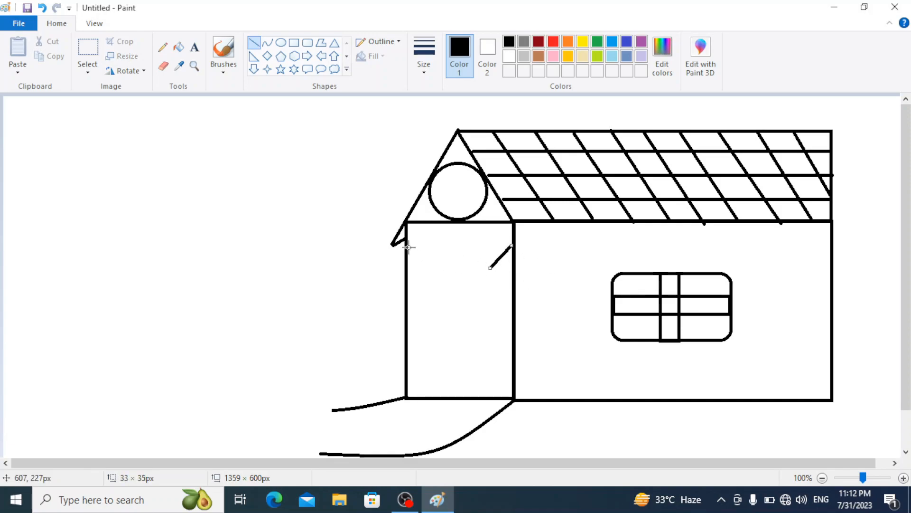
pyautogui.moveTo(406, 243); pyautogui.dragTo(427, 271)
pyautogui.moveTo(490, 267); pyautogui.dragTo(492, 364)
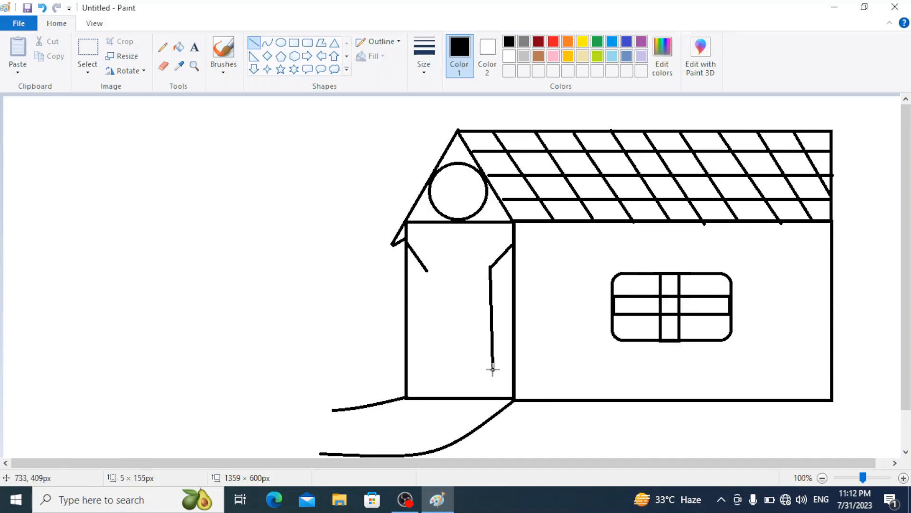
pyautogui.moveTo(492, 369); pyautogui.dragTo(491, 370)
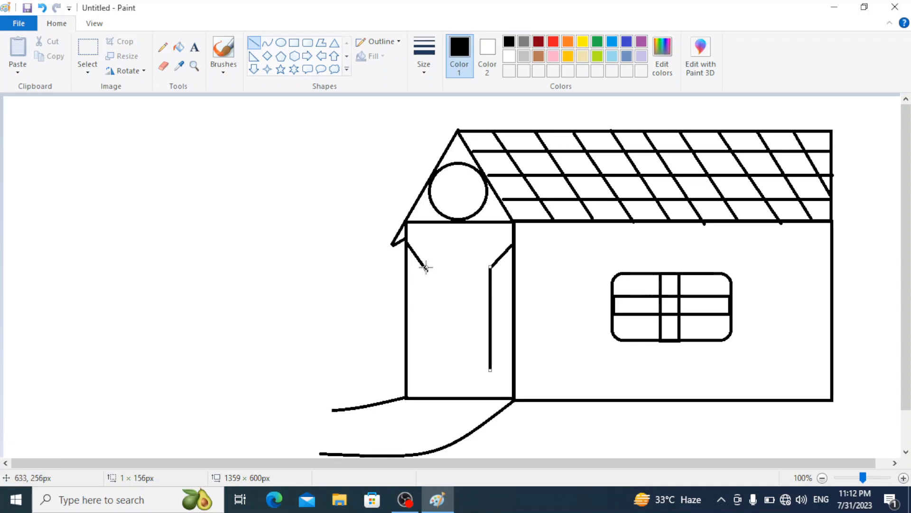
pyautogui.moveTo(428, 271); pyautogui.dragTo(428, 370)
pyautogui.click(459, 311)
pyautogui.moveTo(490, 368); pyautogui.dragTo(514, 396)
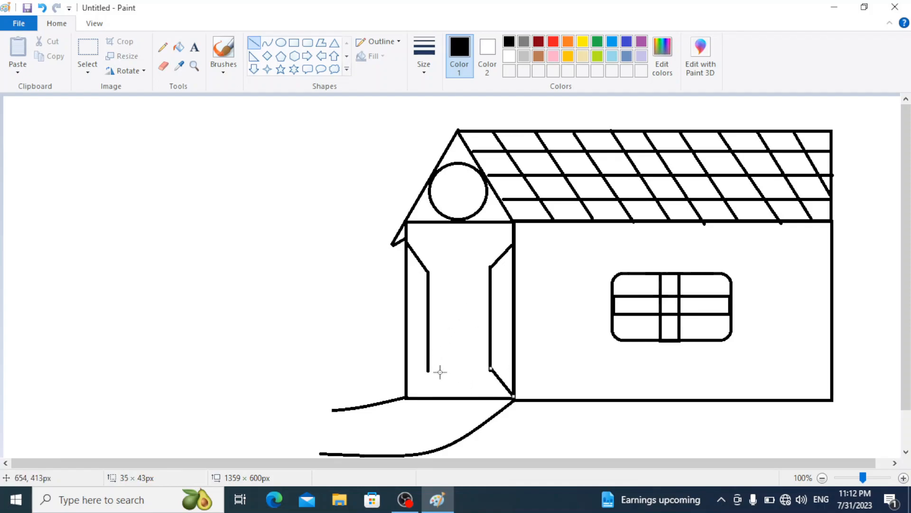
pyautogui.moveTo(429, 370); pyautogui.dragTo(408, 398)
pyautogui.click(346, 334)
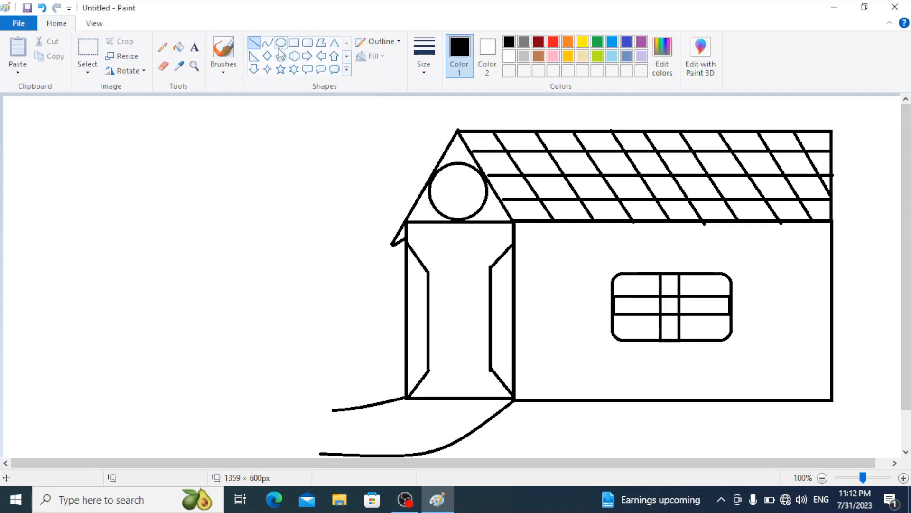
# Fill the side wall around the window with orange.
pyautogui.click(178, 49)
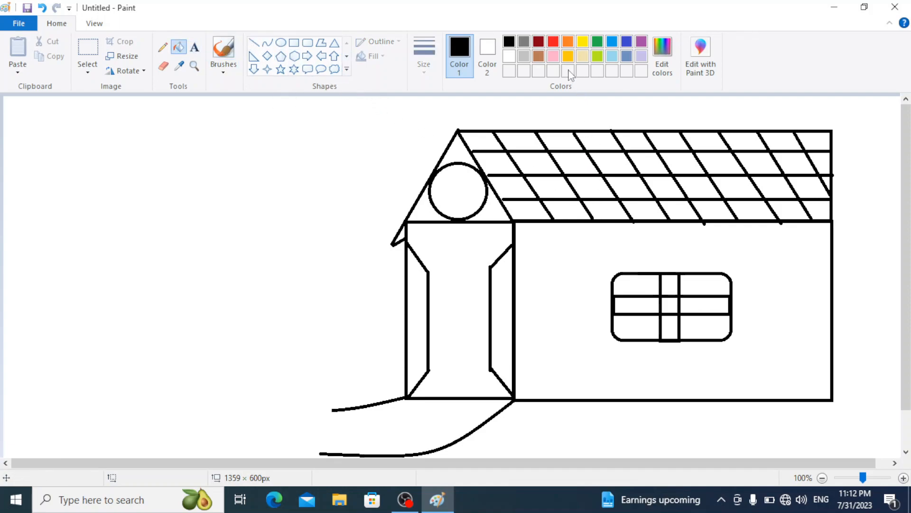
pyautogui.click(568, 43)
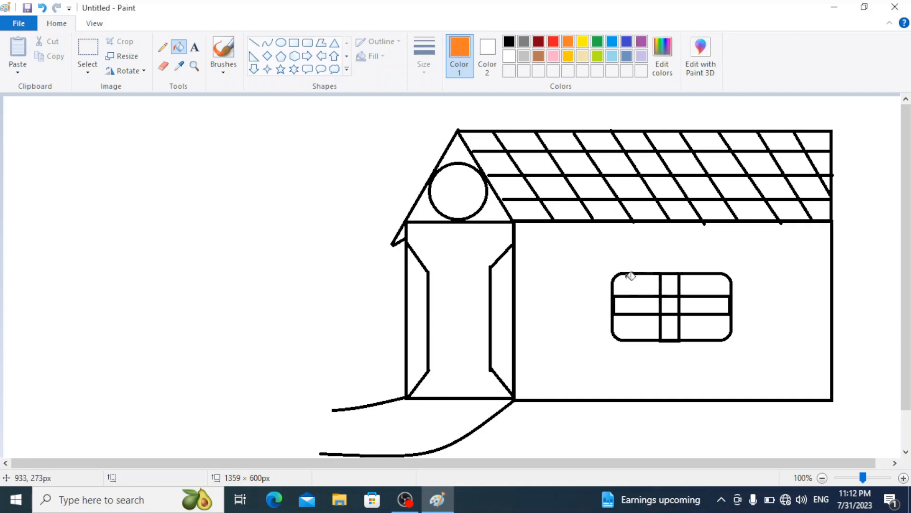
pyautogui.click(597, 264)
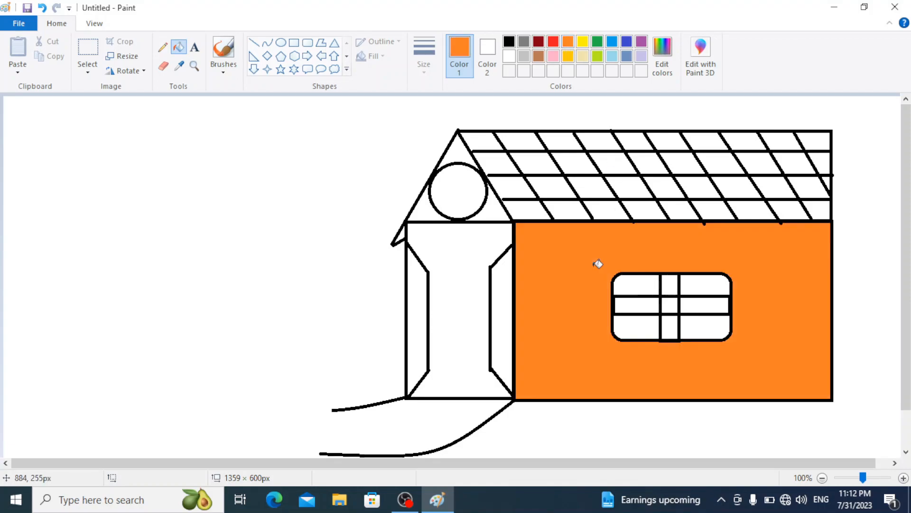
# Fill four roof tiles green in a descending diagonal run, one per row, starting at the gable peak.
pyautogui.click(599, 43)
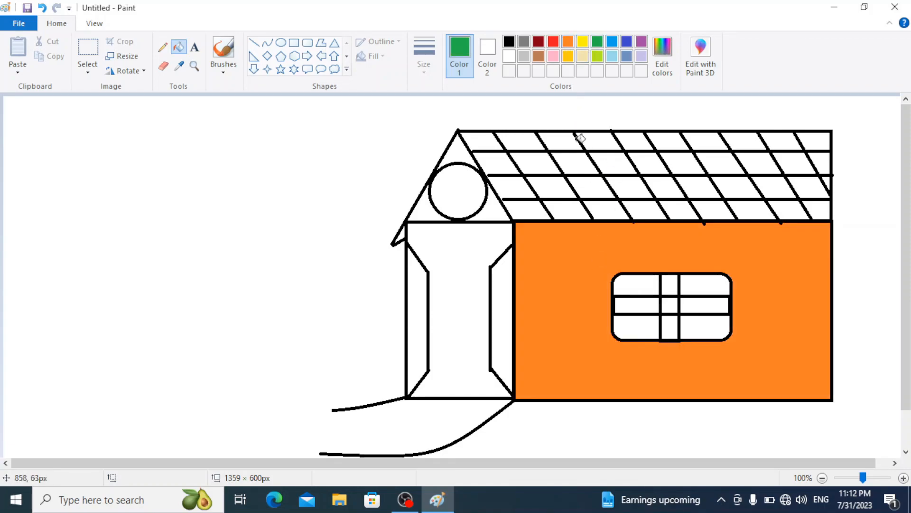
pyautogui.click(496, 142)
pyautogui.click(539, 161)
pyautogui.click(599, 186)
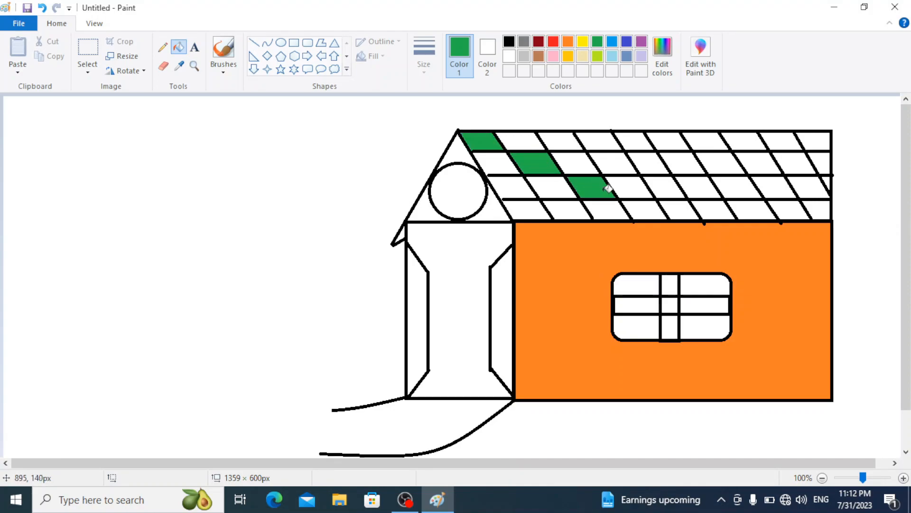
pyautogui.click(650, 210)
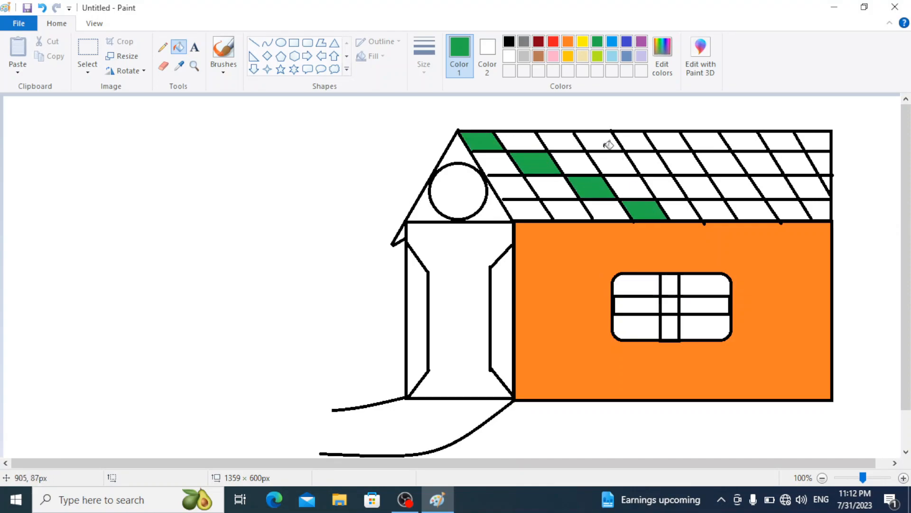
# Fill four roof tiles orange in a descending diagonal run, starting at the third tile of the top row.
pyautogui.click(569, 42)
pyautogui.click(566, 139)
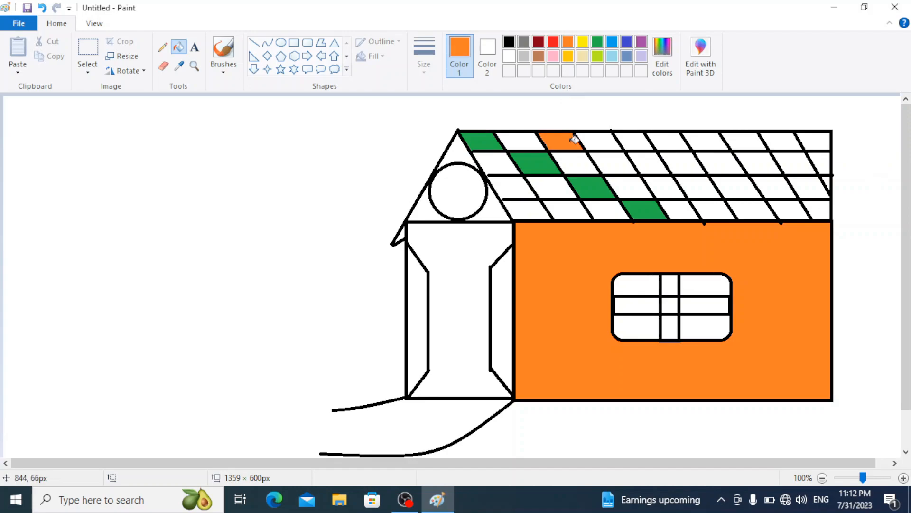
pyautogui.click(625, 168)
pyautogui.click(673, 186)
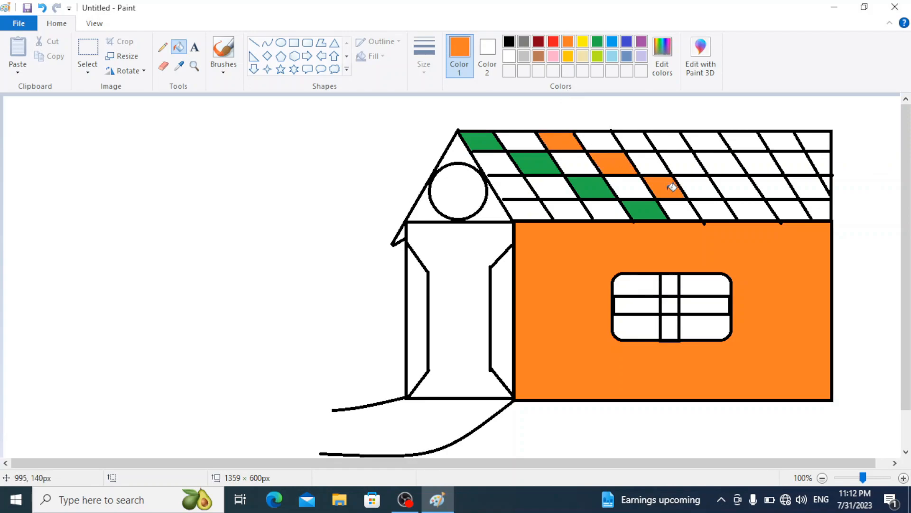
pyautogui.click(722, 210)
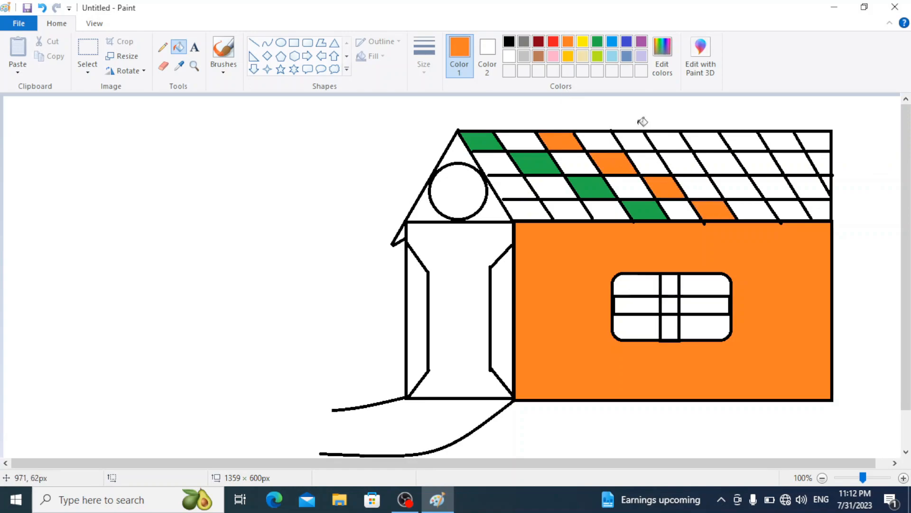
# Fill four roof tiles yellow in a descending diagonal run, starting at the fifth tile of the top row.
pyautogui.click(585, 43)
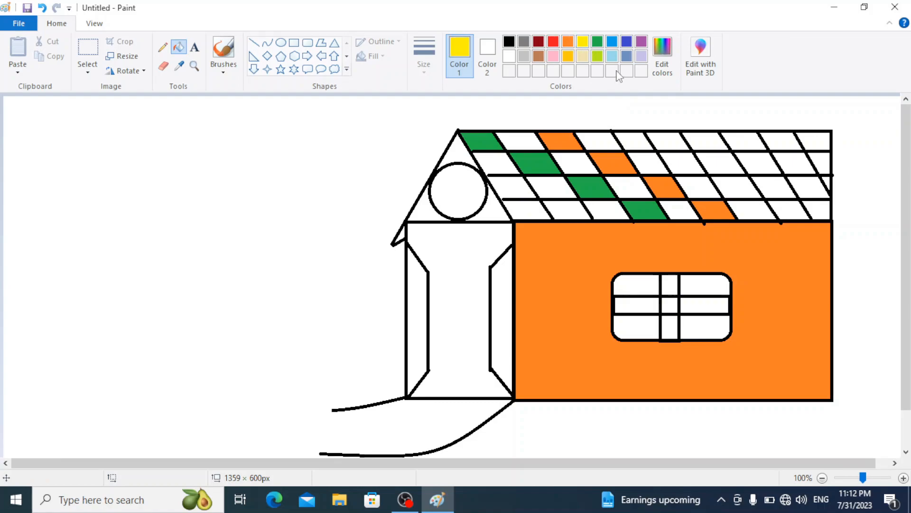
pyautogui.click(642, 140)
pyautogui.click(681, 163)
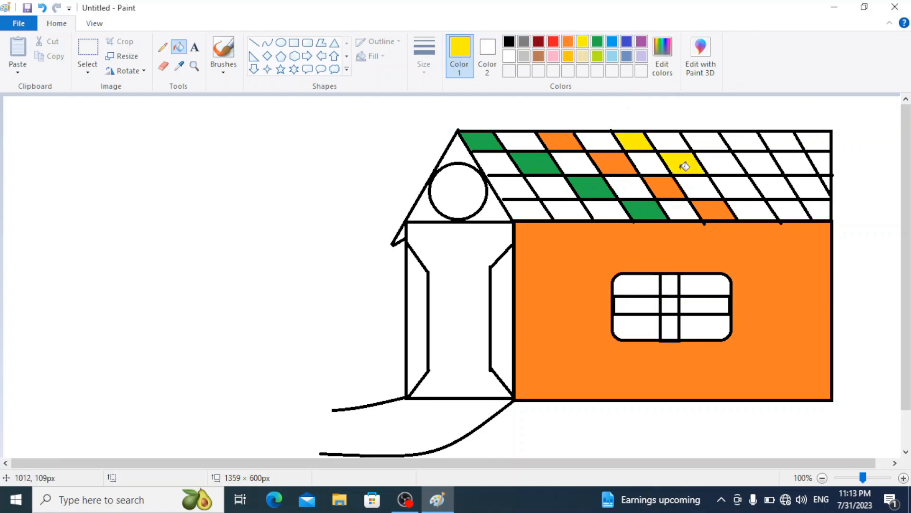
pyautogui.click(735, 192)
pyautogui.click(791, 208)
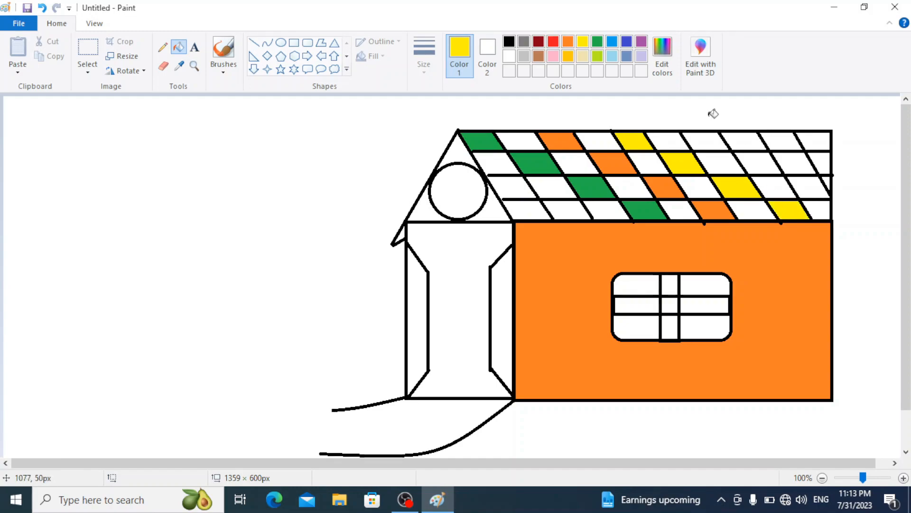
# Fill three roof tiles bright blue in a descending diagonal run, starting at the seventh tile of the top row.
pyautogui.click(614, 42)
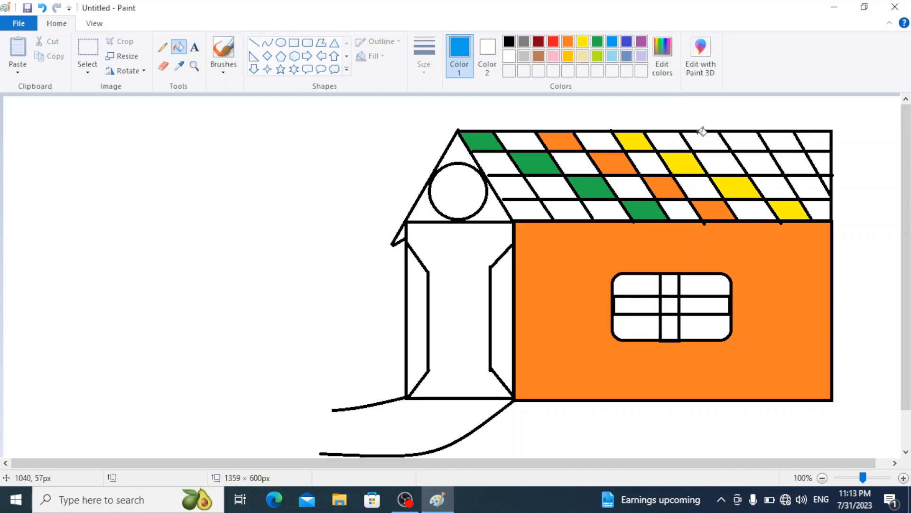
pyautogui.click(703, 136)
pyautogui.click(755, 161)
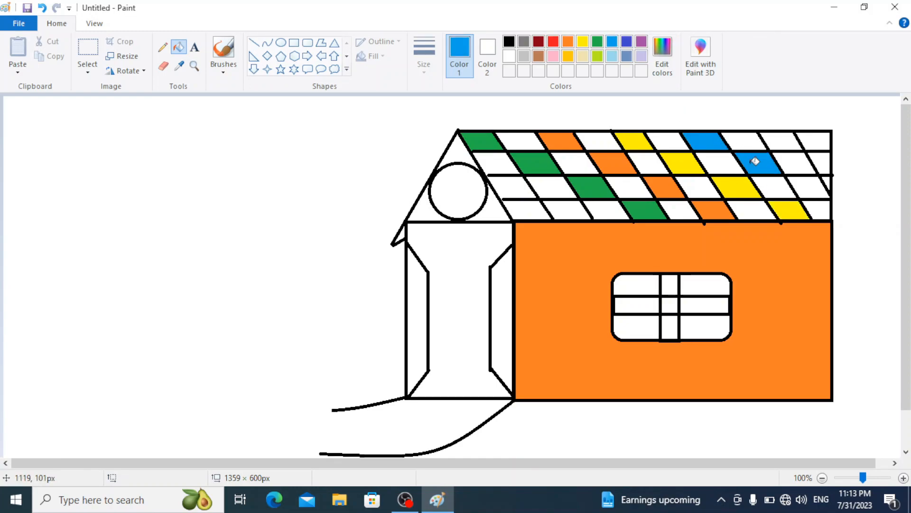
pyautogui.click(818, 184)
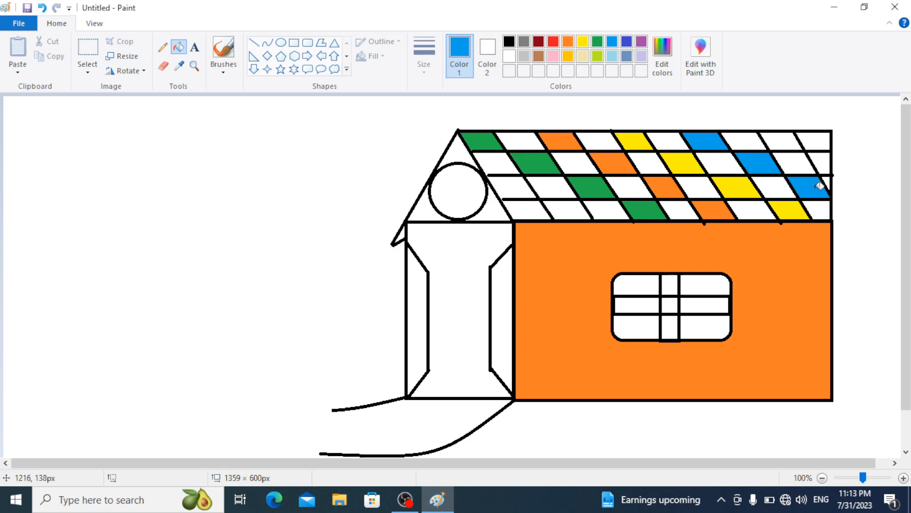
# Fill the ninth tile of the roof's top row and the last tile of the second row with indigo.
pyautogui.click(627, 42)
pyautogui.click(777, 140)
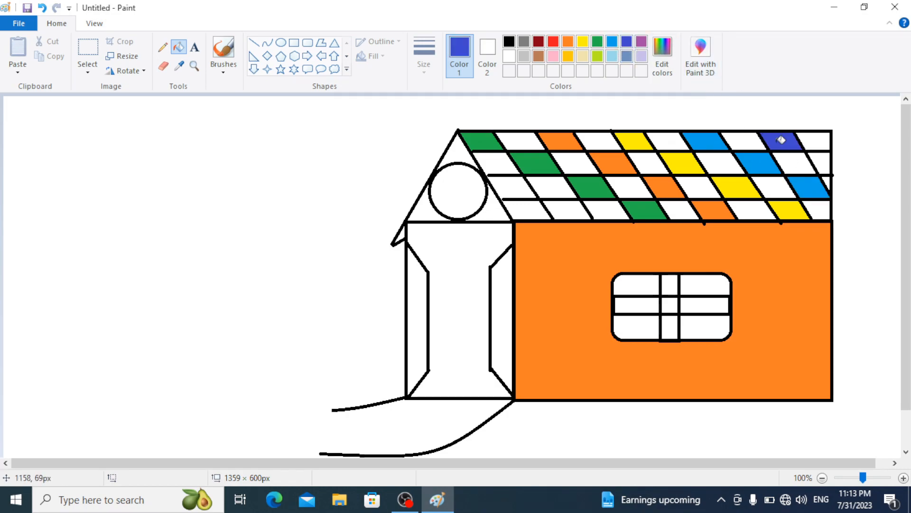
pyautogui.click(822, 160)
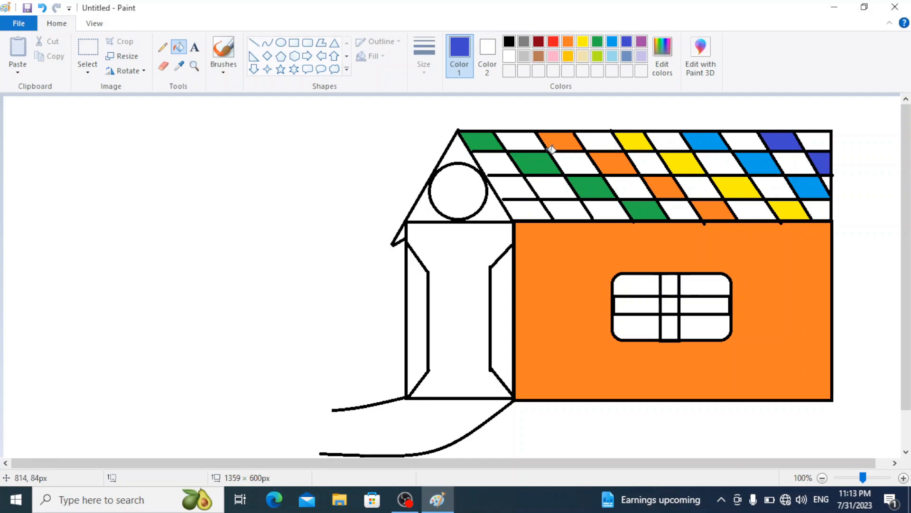
# Fill the first tile of the roof's third row and the second tile of its bottom row with yellow.
pyautogui.click(585, 43)
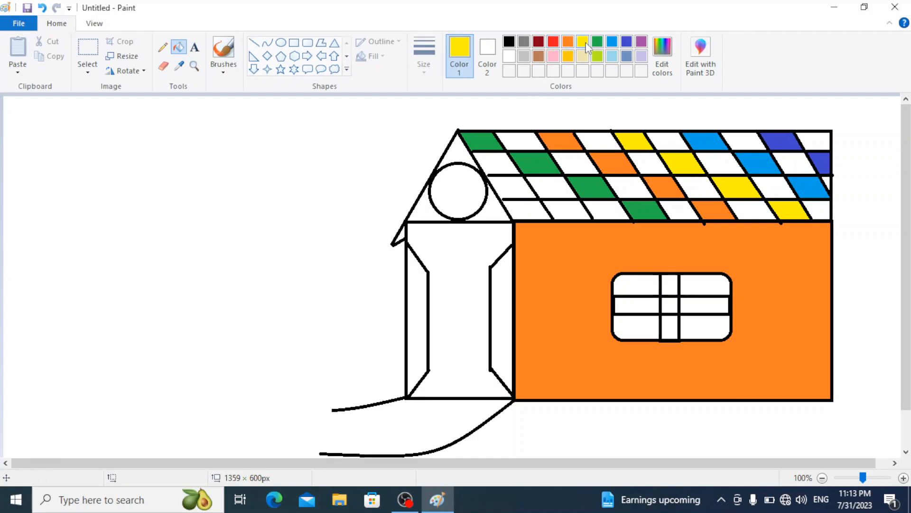
pyautogui.click(507, 179)
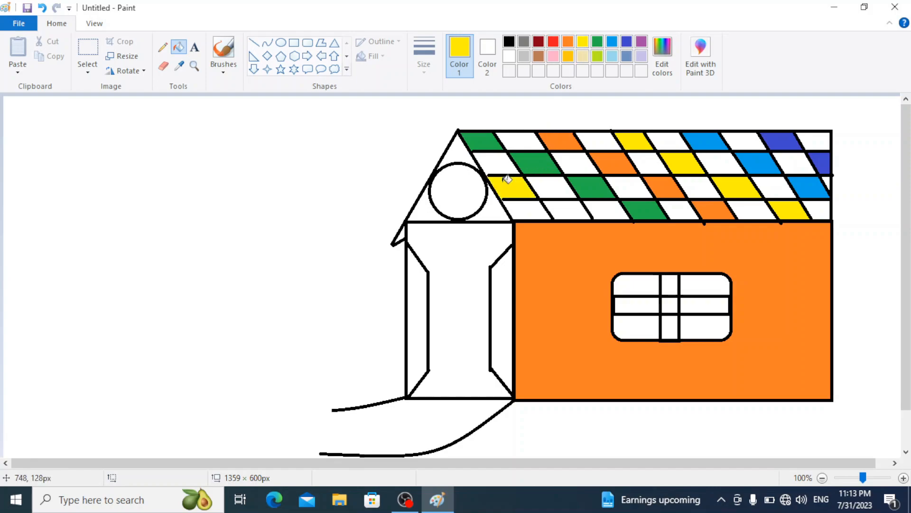
pyautogui.click(561, 206)
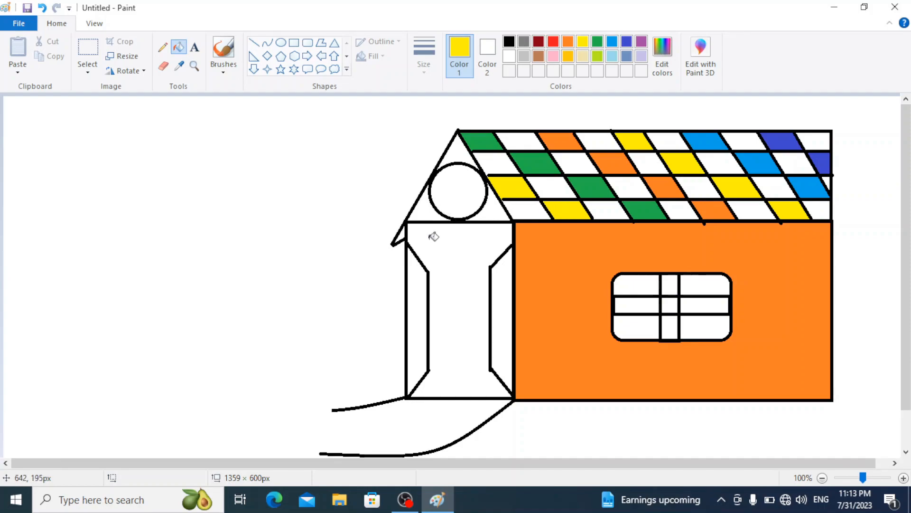
# Fill both open door leaves with brown.
pyautogui.click(538, 56)
pyautogui.click(422, 323)
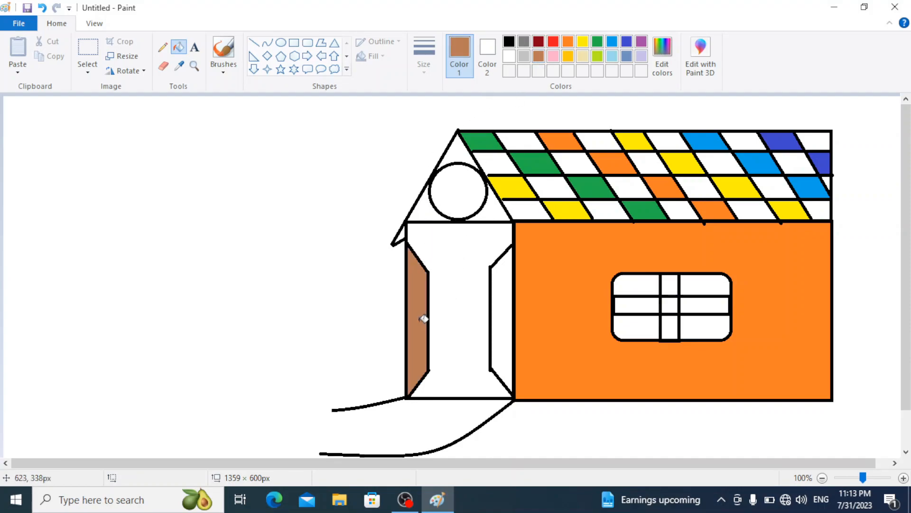
pyautogui.click(498, 307)
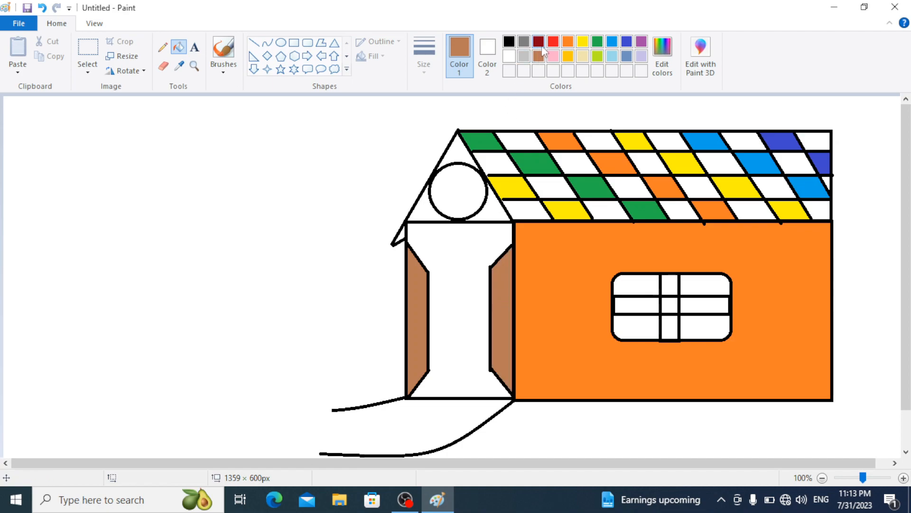
# Fill the gable areas around the circle and the small eave triangle with orange.
pyautogui.click(568, 45)
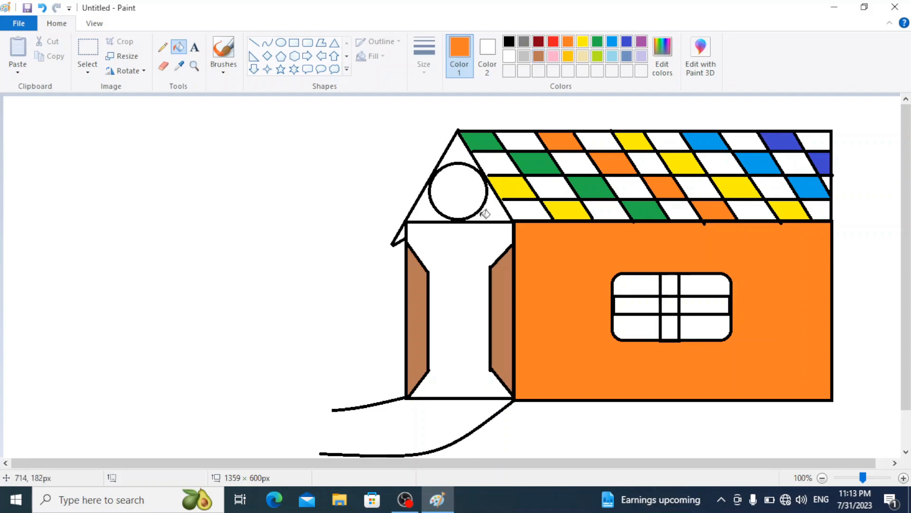
pyautogui.click(486, 213)
pyautogui.click(426, 203)
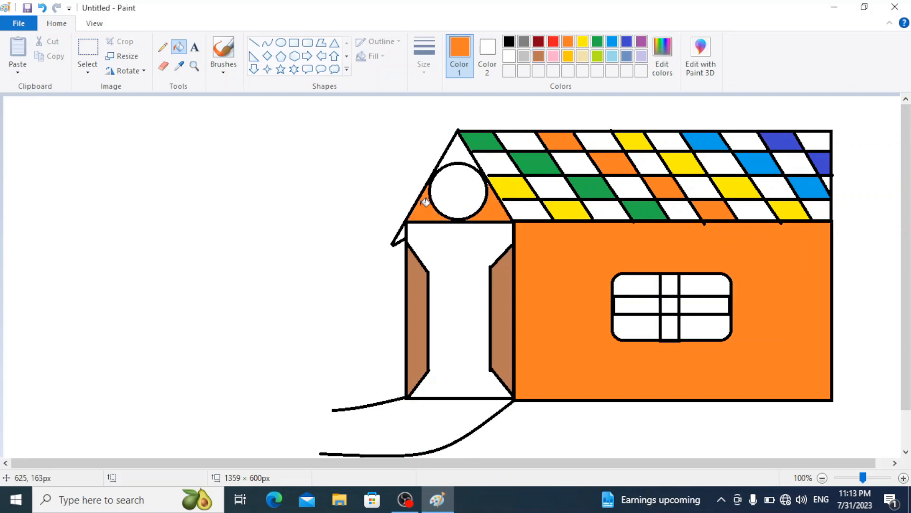
pyautogui.click(449, 154)
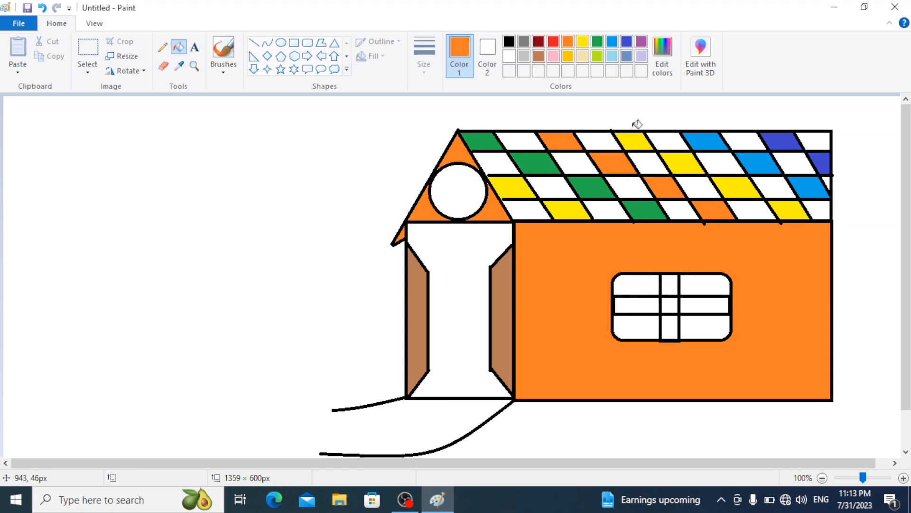
# Fill the gable's circle with bright blue and the doorway between the door leaves with light gray.
pyautogui.click(612, 44)
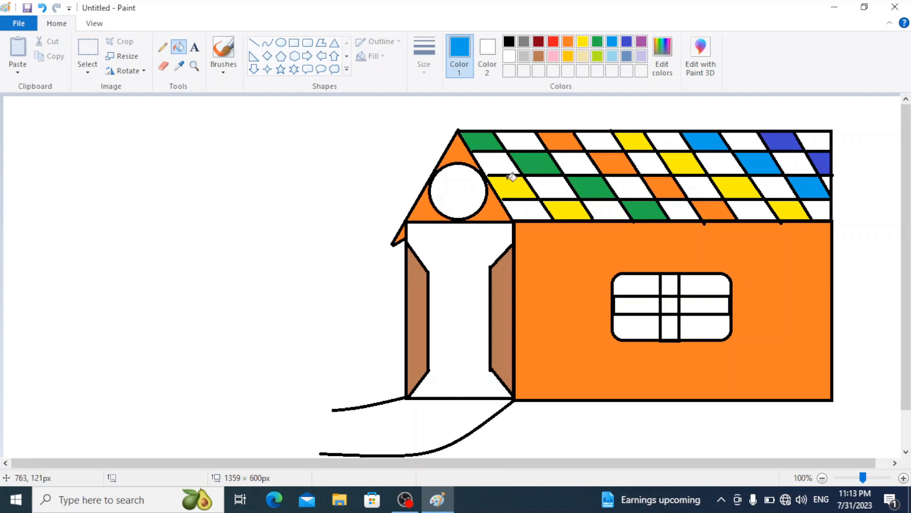
pyautogui.click(452, 190)
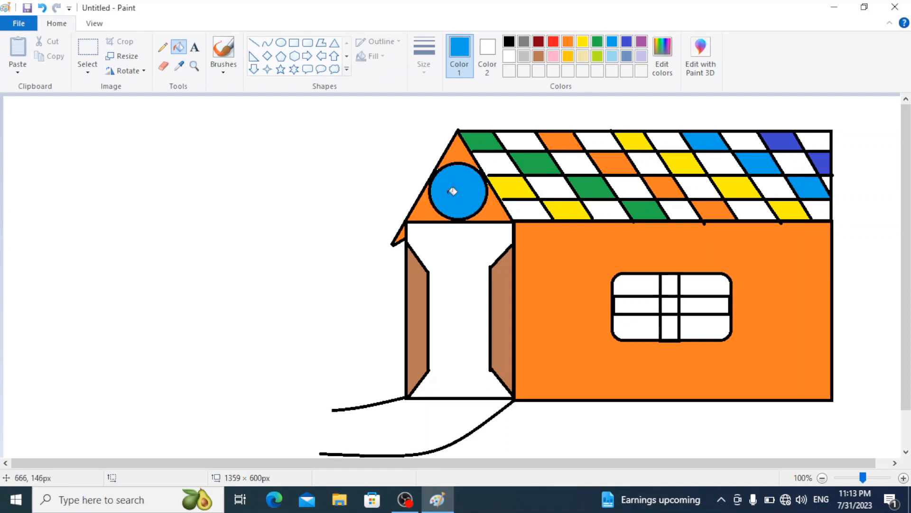
pyautogui.click(524, 57)
pyautogui.click(468, 252)
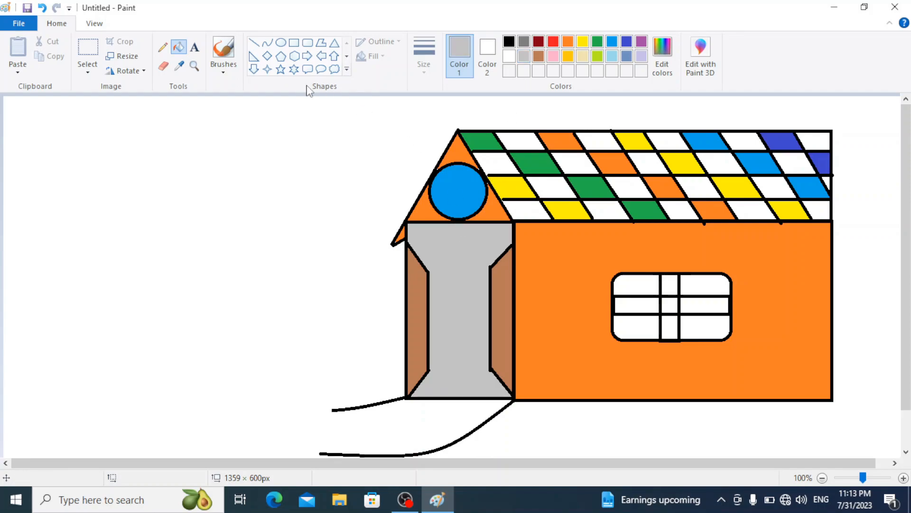
# Draw a large black-outlined cloud callout beside the house as a tree crown and erase its three tail bubbles.
pyautogui.click(266, 46)
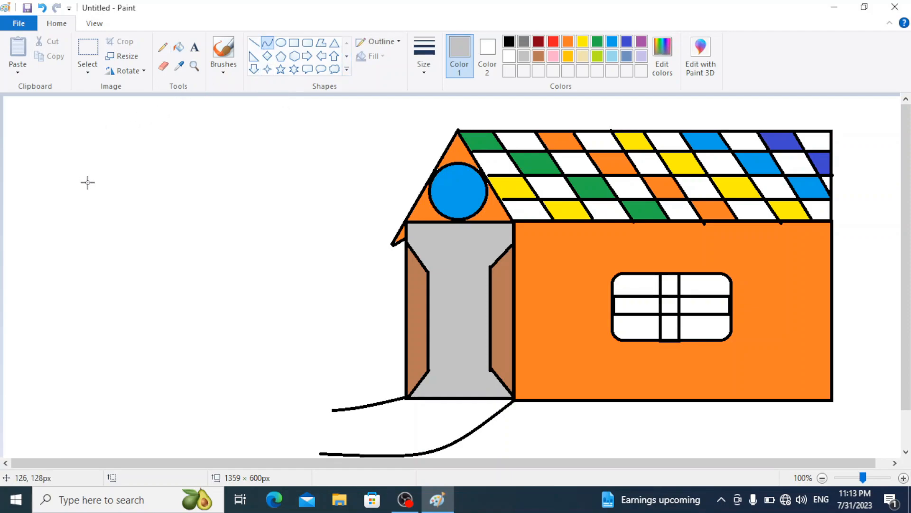
pyautogui.click(347, 71)
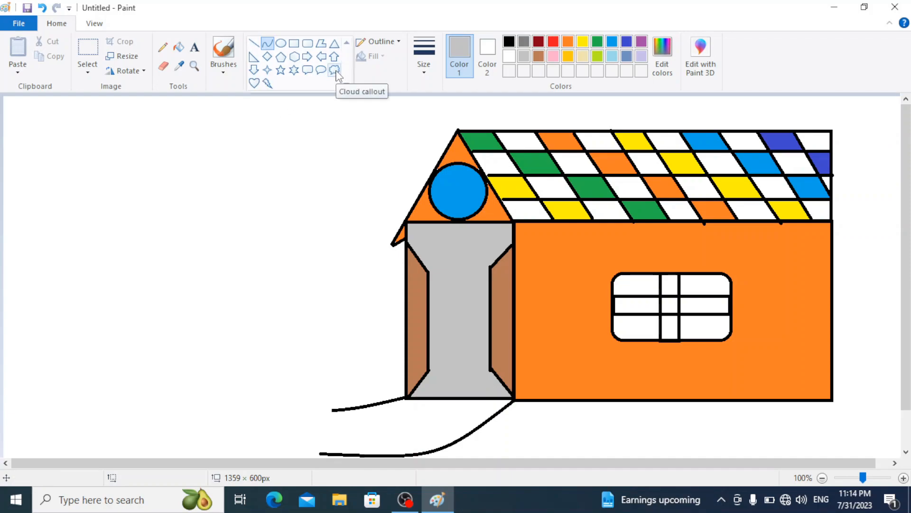
pyautogui.click(336, 70)
pyautogui.moveTo(46, 114); pyautogui.dragTo(269, 323)
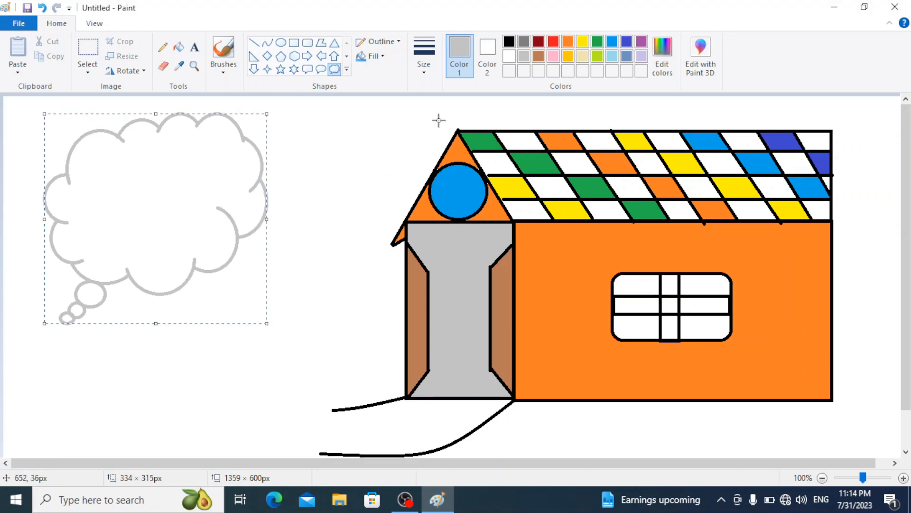
pyautogui.click(509, 42)
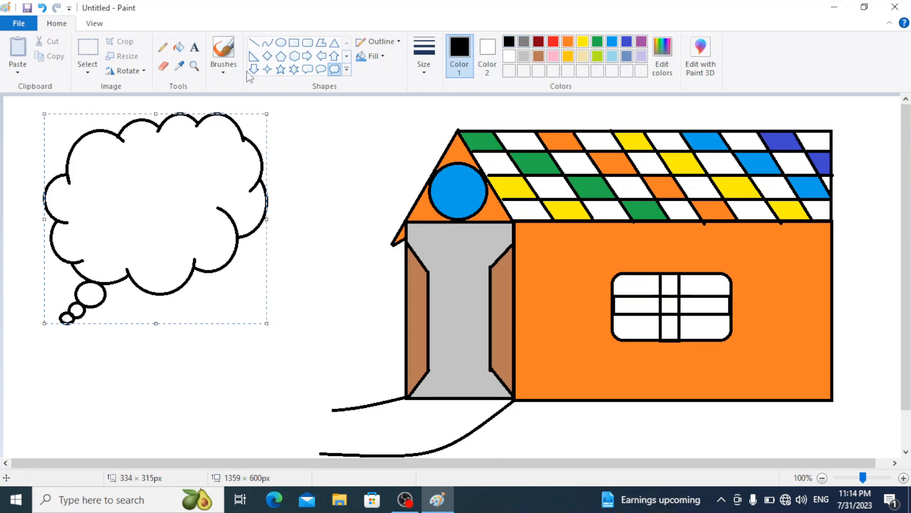
pyautogui.moveTo(267, 324); pyautogui.dragTo(294, 331)
pyautogui.click(171, 380)
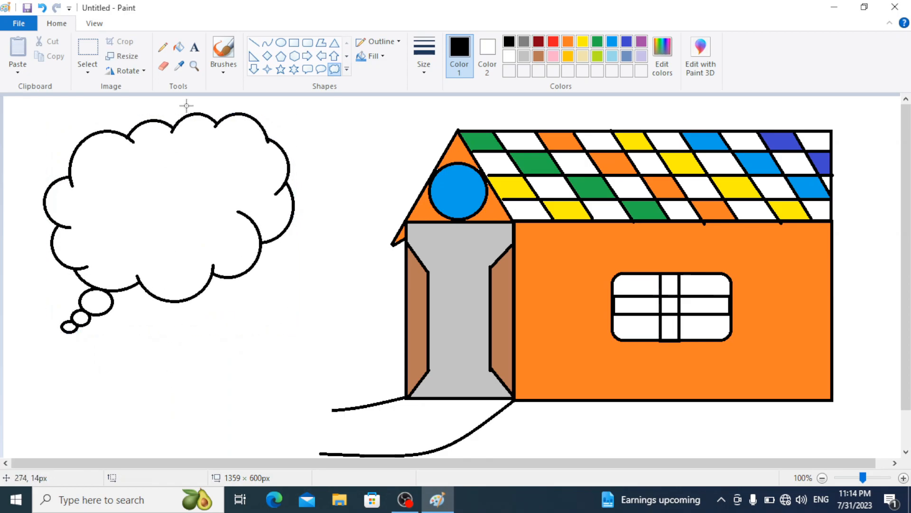
pyautogui.click(163, 66)
pyautogui.moveTo(97, 295)
pyautogui.mouseDown()
pyautogui.moveTo(78, 320)
pyautogui.moveTo(108, 316)
pyautogui.moveTo(107, 309)
pyautogui.moveTo(80, 306)
pyautogui.mouseUp()
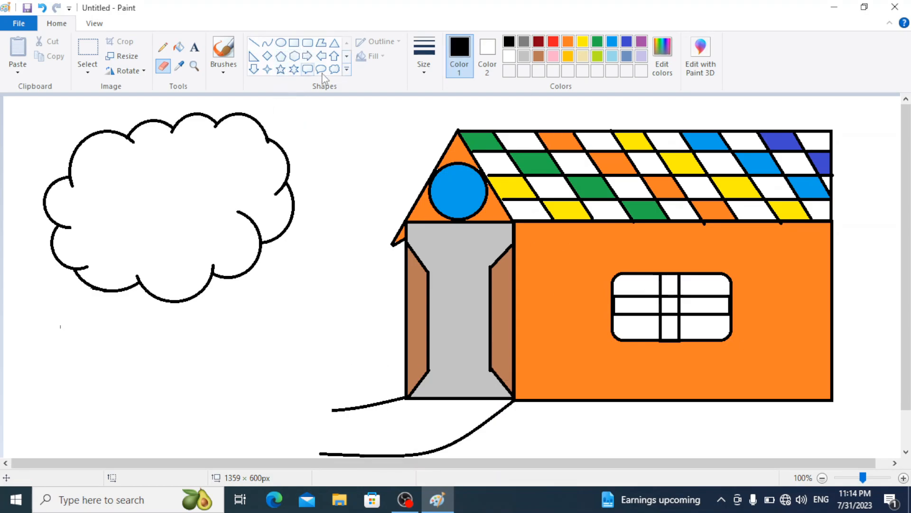
# Draw the trunk's two sides below the crown as black curves bowed inward, about 250 px and 265 px tall.
pyautogui.click(267, 43)
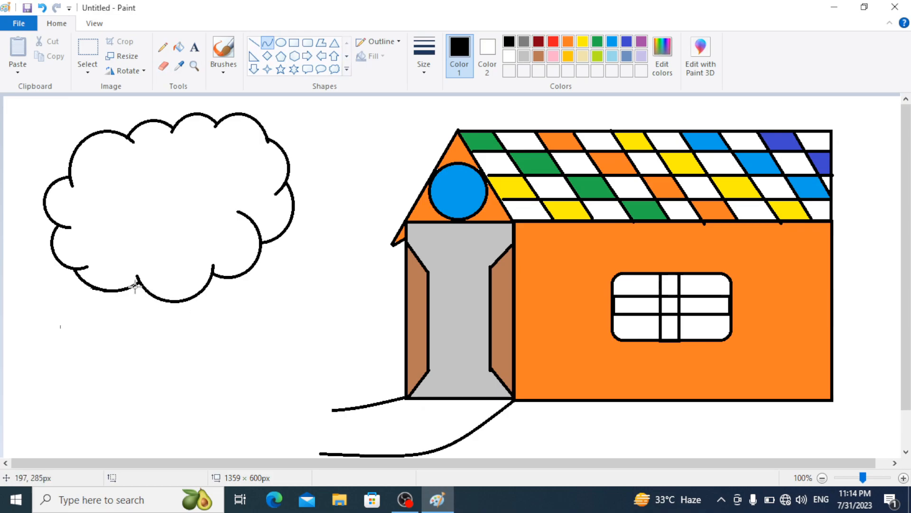
pyautogui.moveTo(134, 284); pyautogui.dragTo(127, 447)
pyautogui.moveTo(127, 364); pyautogui.dragTo(149, 370)
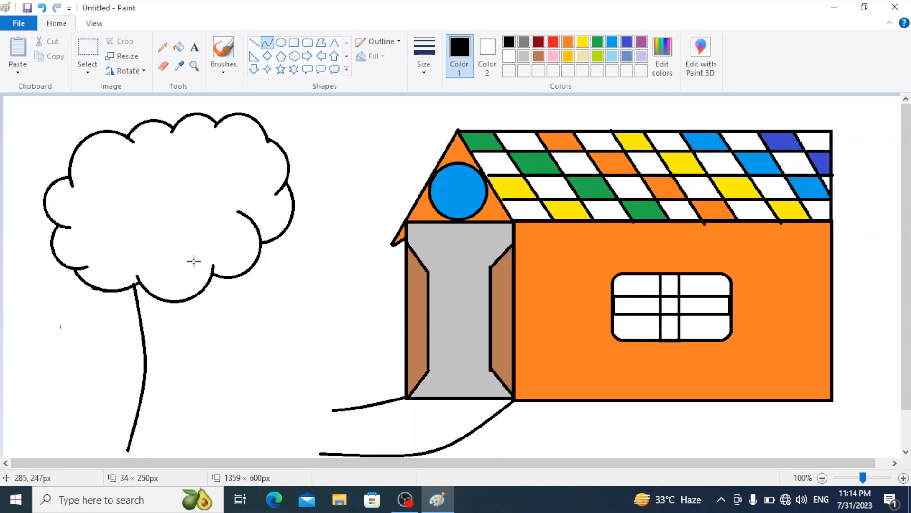
pyautogui.click(254, 42)
pyautogui.click(265, 45)
pyautogui.moveTo(212, 277); pyautogui.dragTo(208, 452)
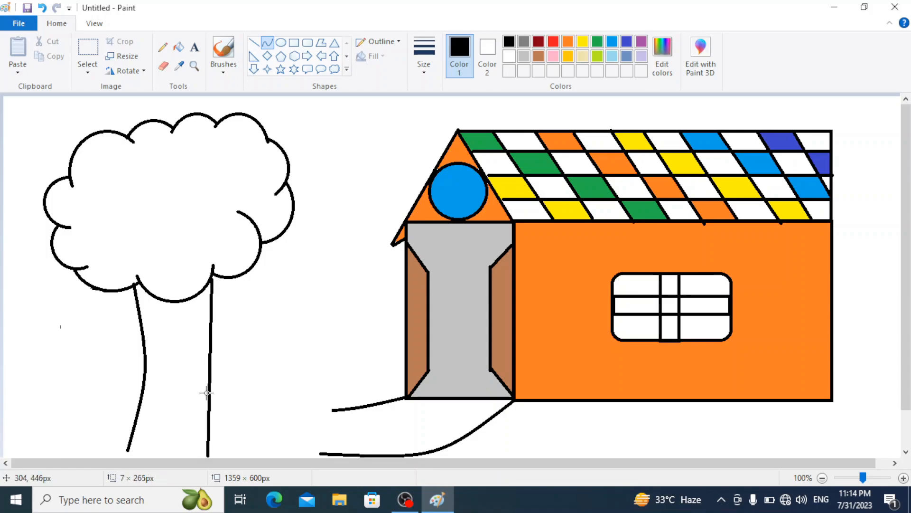
pyautogui.moveTo(206, 372); pyautogui.dragTo(177, 377)
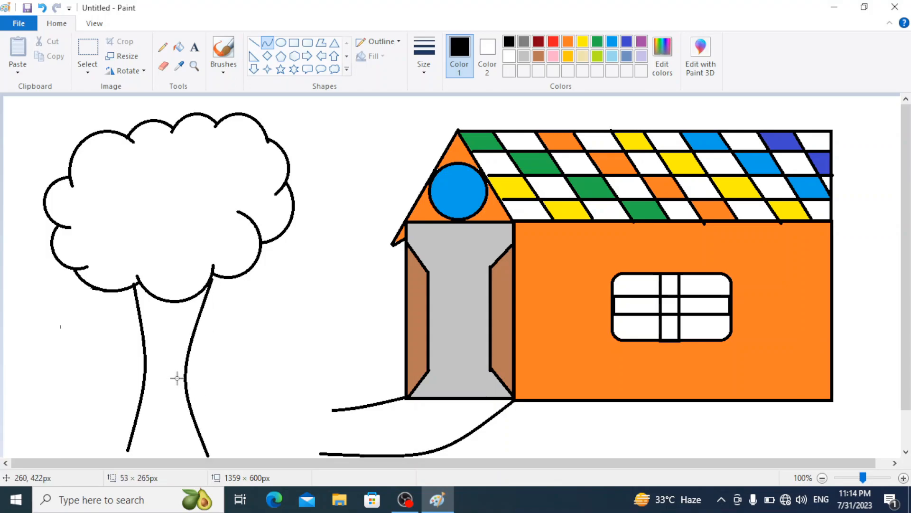
# Draw a black zigzag of four connected straight lines across the middle of the tree trunk.
pyautogui.click(281, 44)
pyautogui.click(254, 42)
pyautogui.moveTo(146, 358); pyautogui.dragTo(159, 327)
pyautogui.click(172, 346)
pyautogui.moveTo(159, 328); pyautogui.dragTo(166, 363)
pyautogui.click(182, 327)
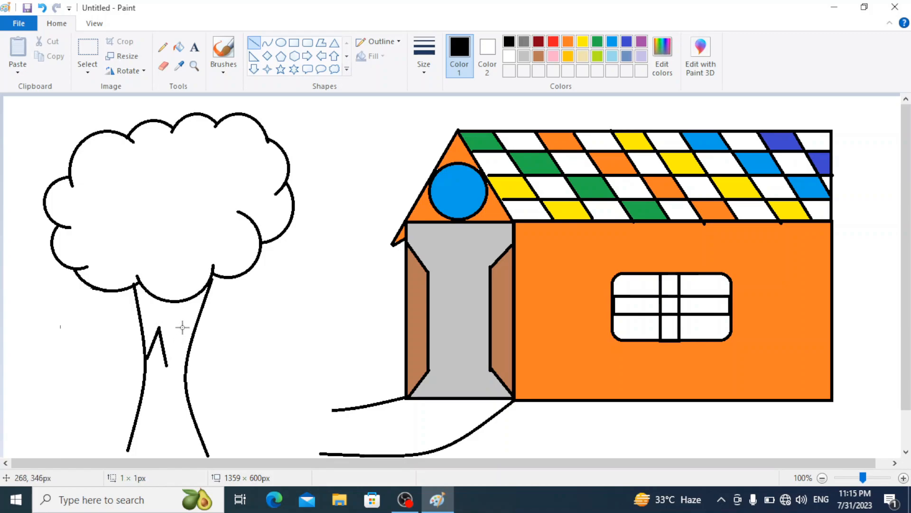
pyautogui.moveTo(182, 328); pyautogui.dragTo(168, 366)
pyautogui.click(190, 316)
pyautogui.moveTo(182, 327); pyautogui.dragTo(183, 372)
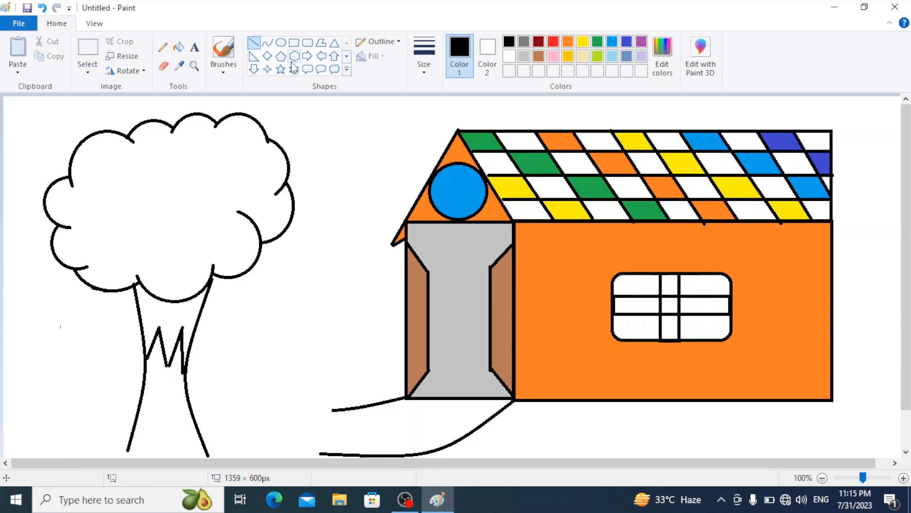
# Fill the tree crown with green and the trunk area above the zigzag with brown.
pyautogui.click(334, 69)
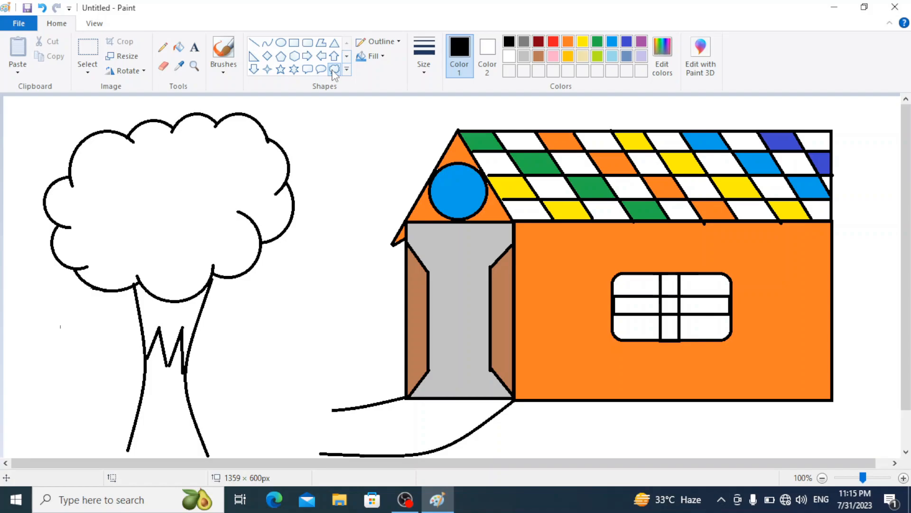
pyautogui.click(178, 47)
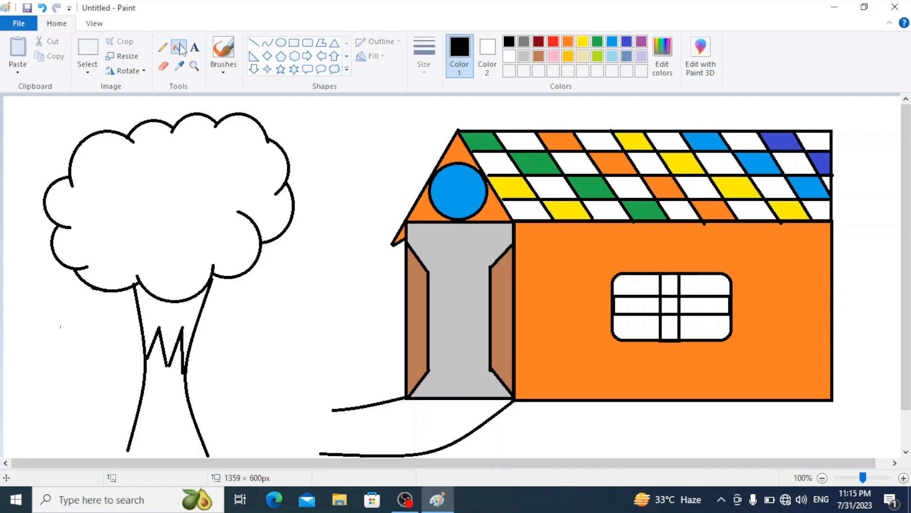
pyautogui.click(597, 43)
pyautogui.click(164, 185)
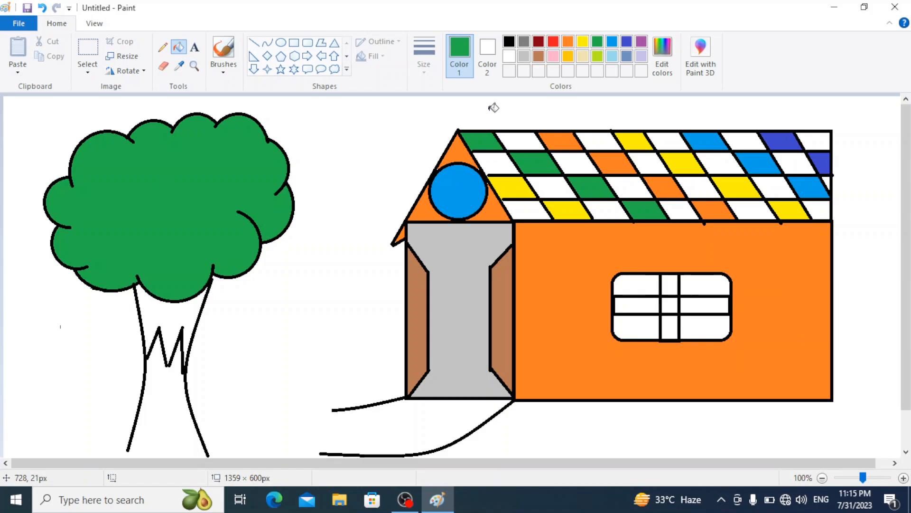
pyautogui.click(538, 56)
pyautogui.click(163, 318)
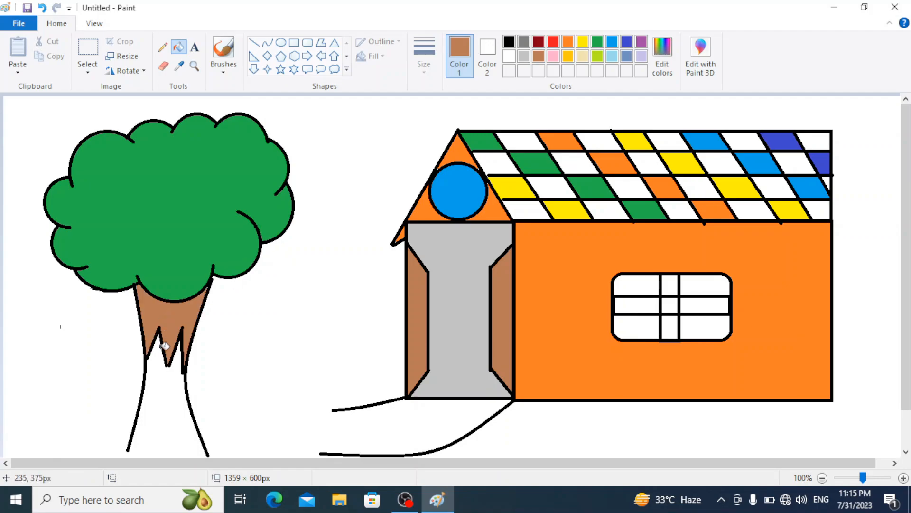
pyautogui.click(165, 359)
pyautogui.hotkey('ctrl', 'z')
# Close the trunk's base with a brown curve arched slightly upward and fill the lower trunk with brown.
pyautogui.click(267, 43)
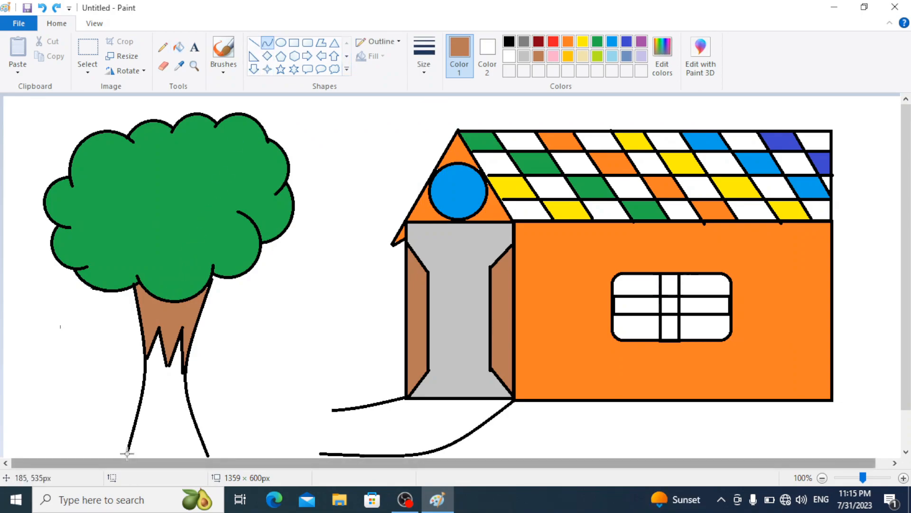
pyautogui.moveTo(127, 449); pyautogui.dragTo(163, 435)
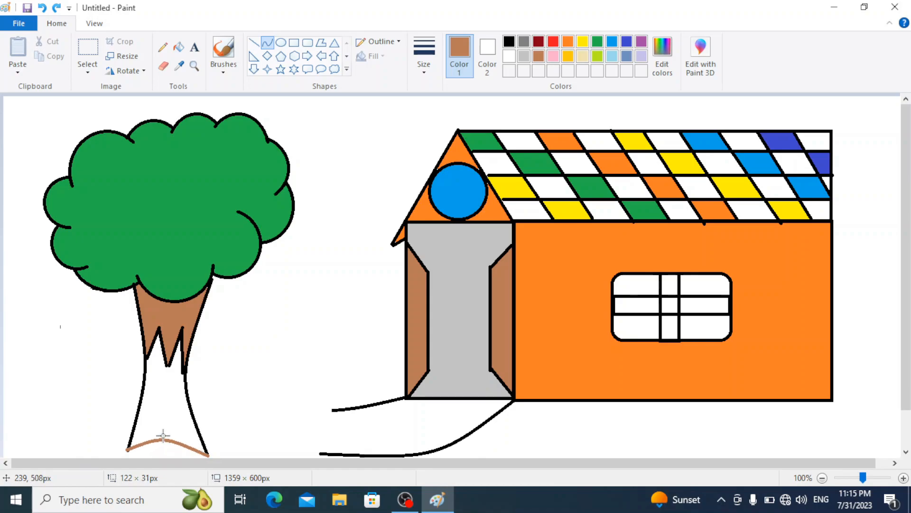
pyautogui.click(184, 301)
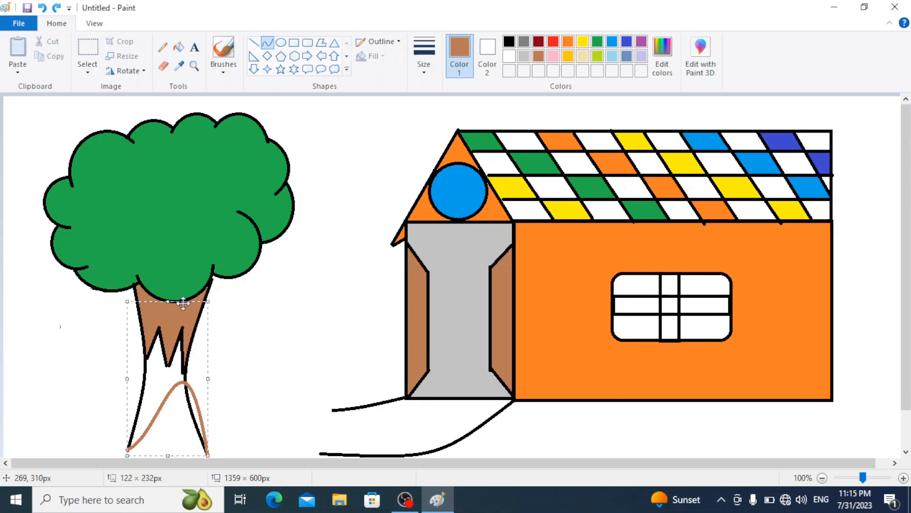
pyautogui.hotkey('ctrl', 'z')
pyautogui.moveTo(124, 450); pyautogui.dragTo(167, 439)
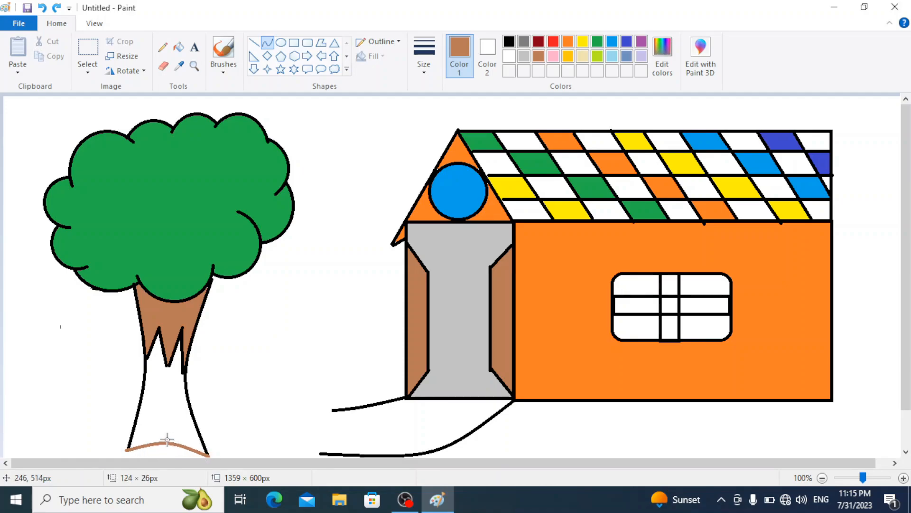
pyautogui.click(308, 42)
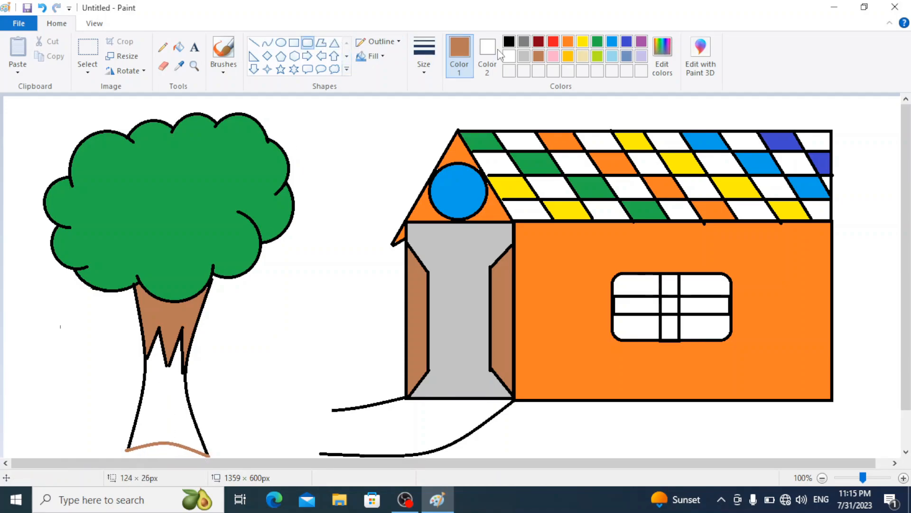
pyautogui.click(178, 46)
pyautogui.click(165, 423)
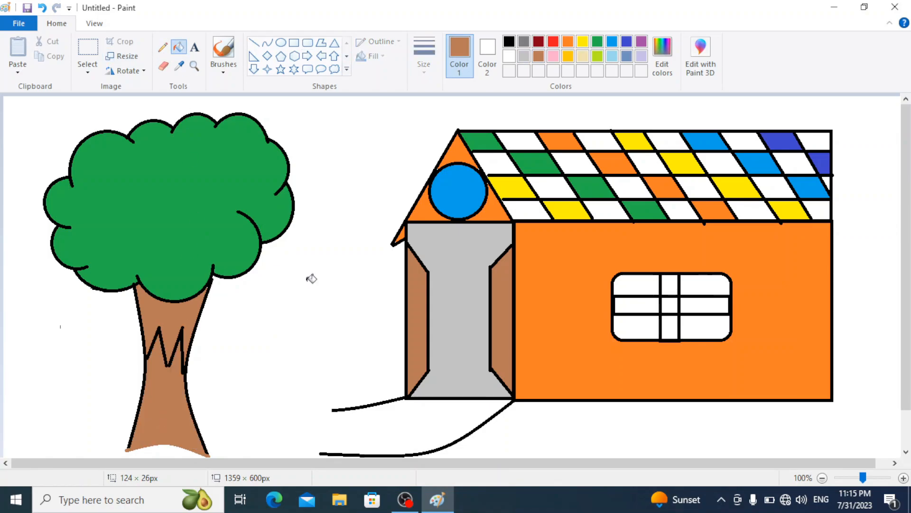
# Define a custom blue with red 14, green 158, blue 245 and try it as the background fill.
pyautogui.click(598, 59)
pyautogui.click(662, 66)
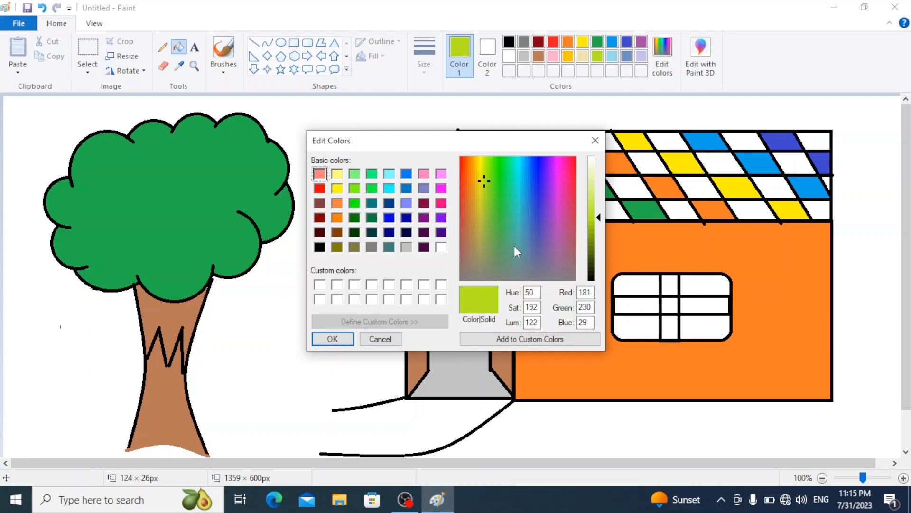
pyautogui.click(526, 167)
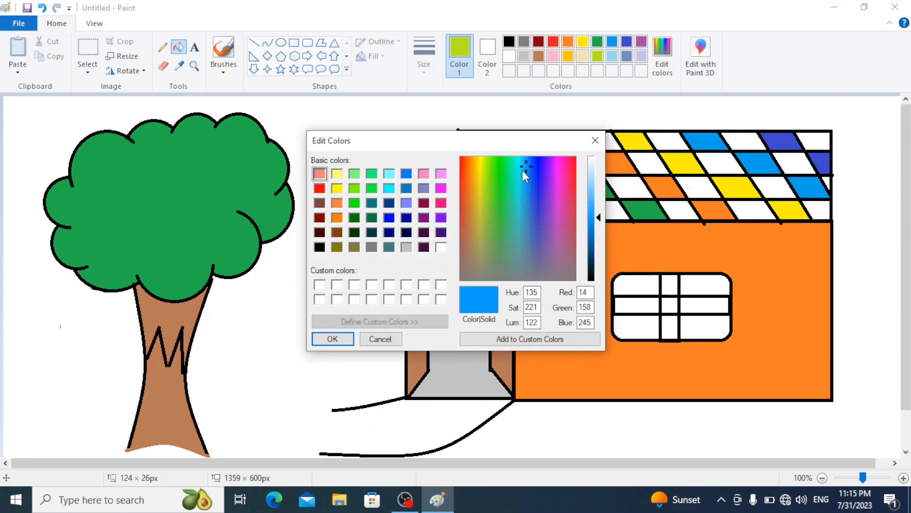
pyautogui.click(332, 339)
pyautogui.click(290, 343)
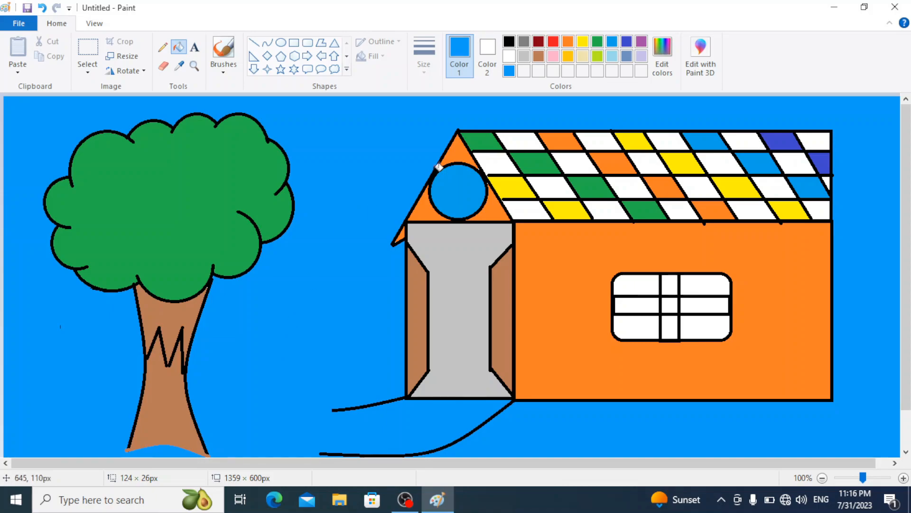
pyautogui.hotkey('ctrl', 'z')
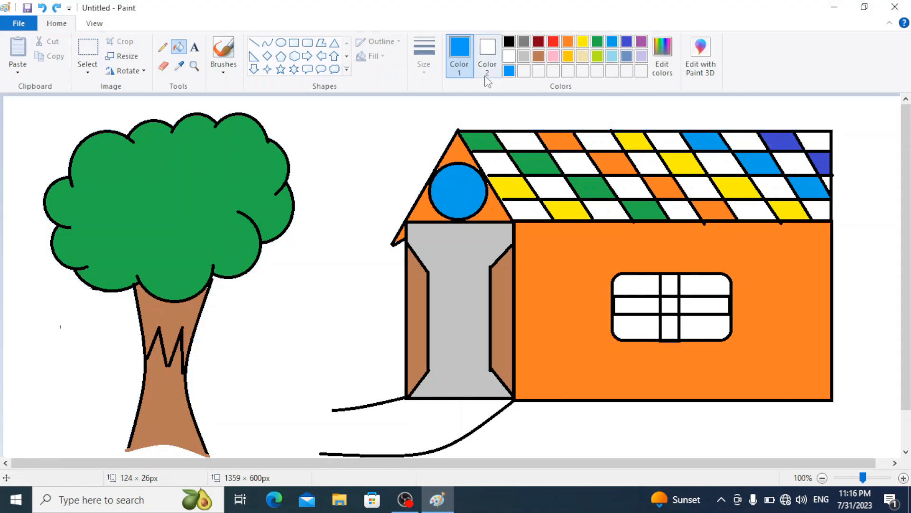
# Try filling the background around the tree and house with pink.
pyautogui.click(554, 57)
pyautogui.click(370, 133)
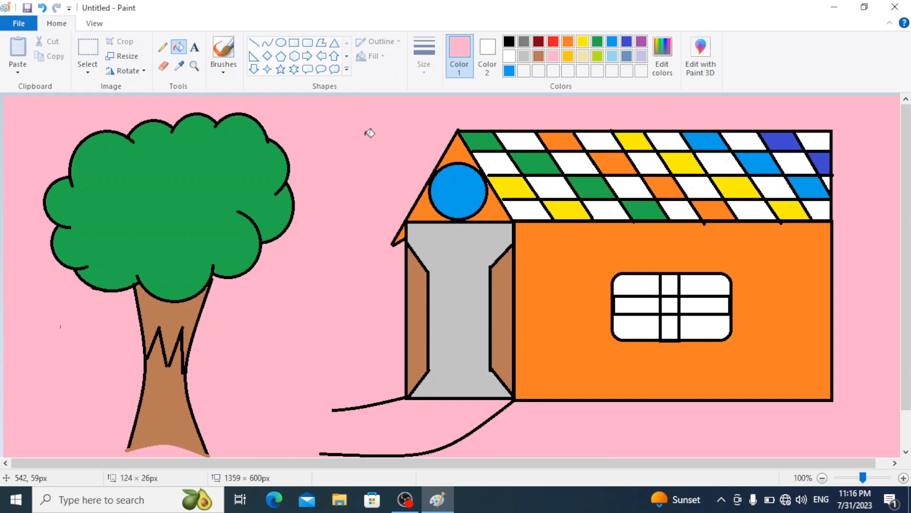
pyautogui.hotkey('ctrl', 'z')
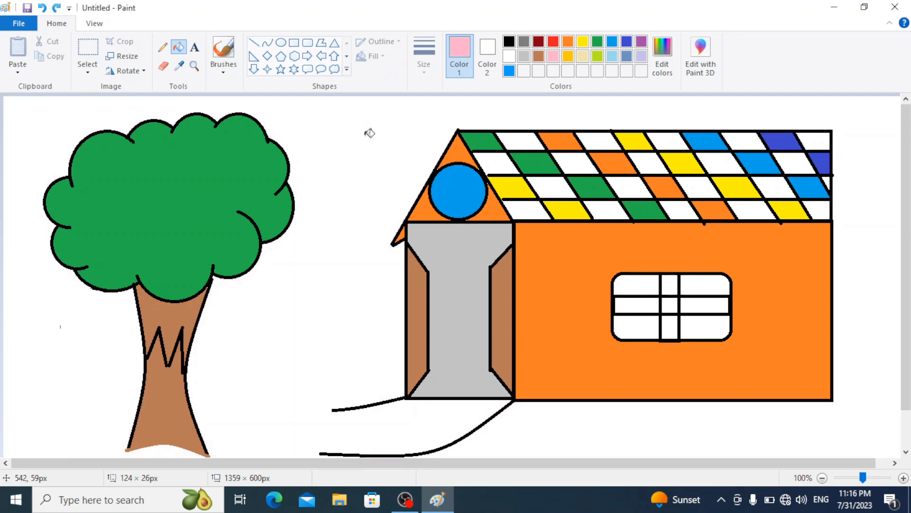
# Fill the background around the tree and house with pale beige-yellow.
pyautogui.click(582, 56)
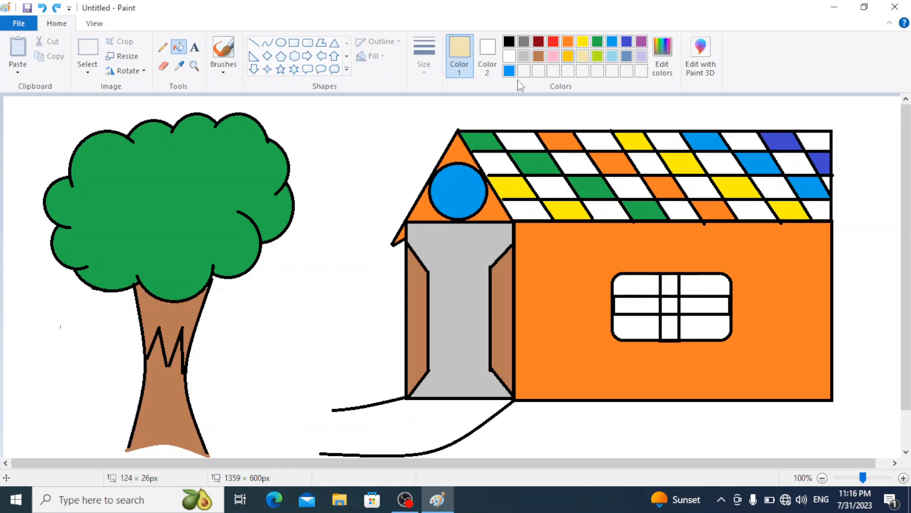
pyautogui.click(364, 167)
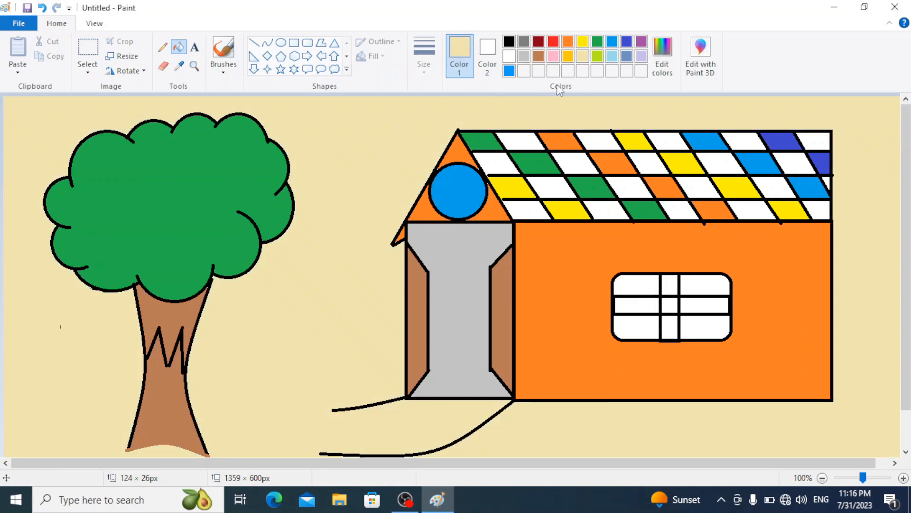
# Draw a small black-outlined circle as a sun in the picture's upper-left corner and fill it with red.
pyautogui.click(510, 42)
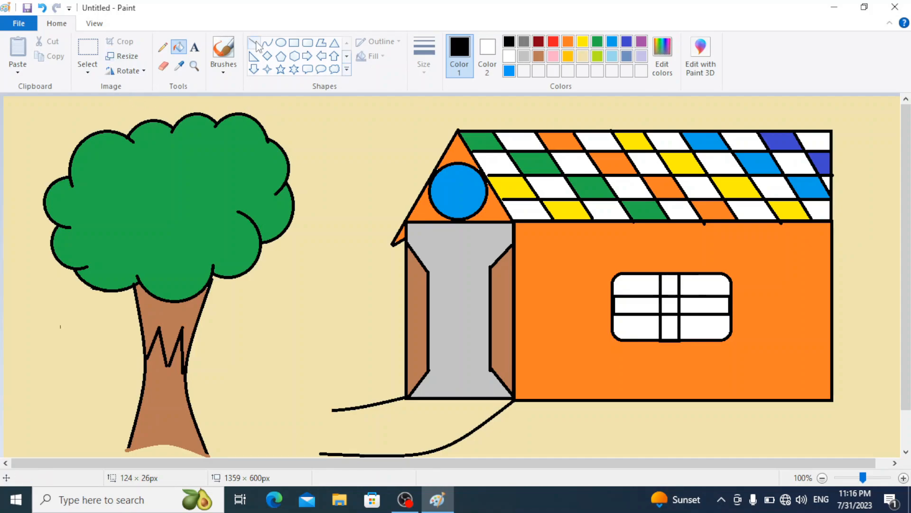
pyautogui.click(282, 43)
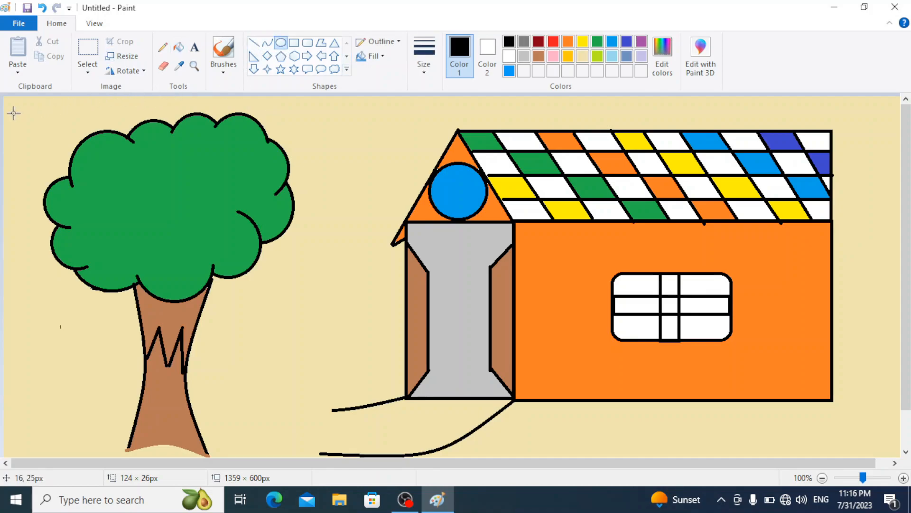
pyautogui.moveTo(11, 106); pyautogui.dragTo(41, 132)
pyautogui.click(106, 167)
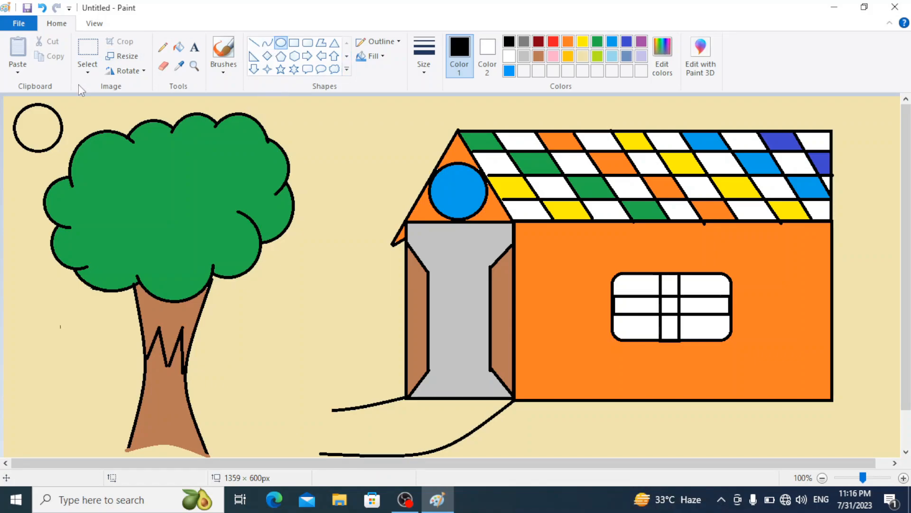
pyautogui.click(567, 42)
pyautogui.click(557, 43)
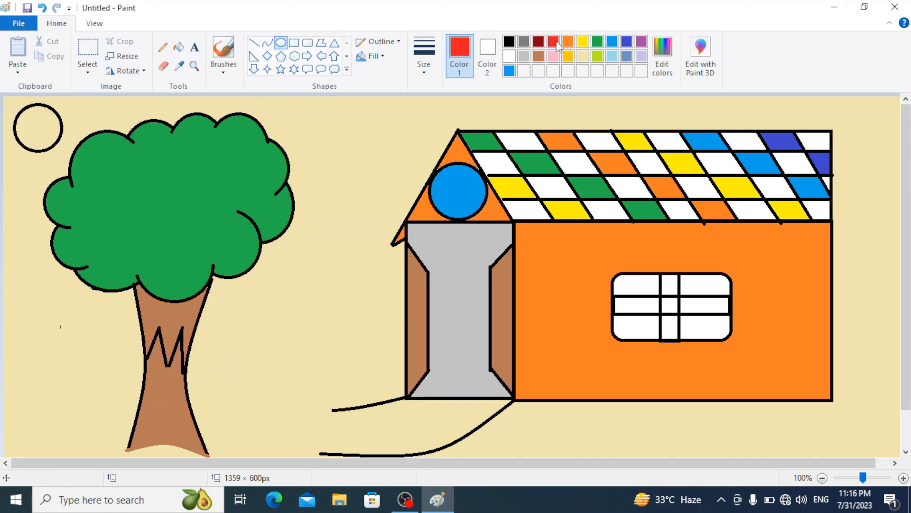
pyautogui.click(178, 47)
pyautogui.click(50, 123)
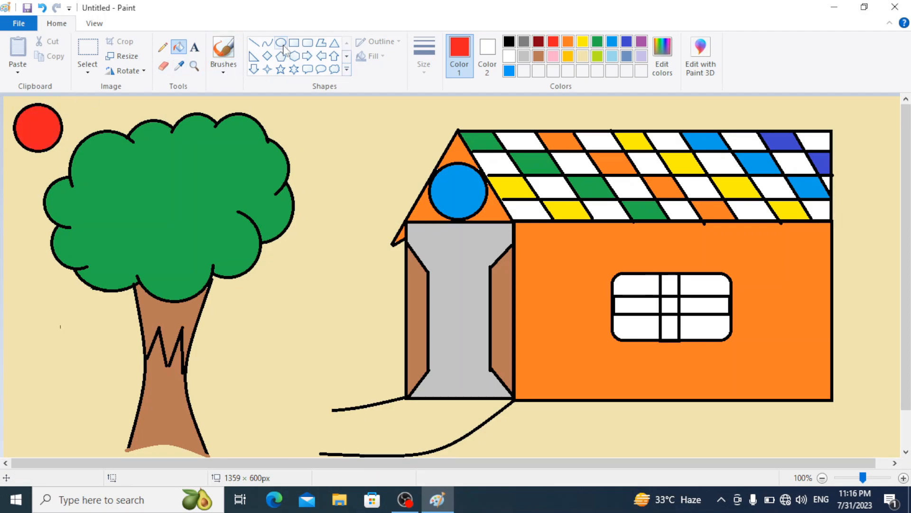
# Draw a short gold line, about 11 × 12 px, as a ray above the sun and fill the sun with gold.
pyautogui.click(254, 43)
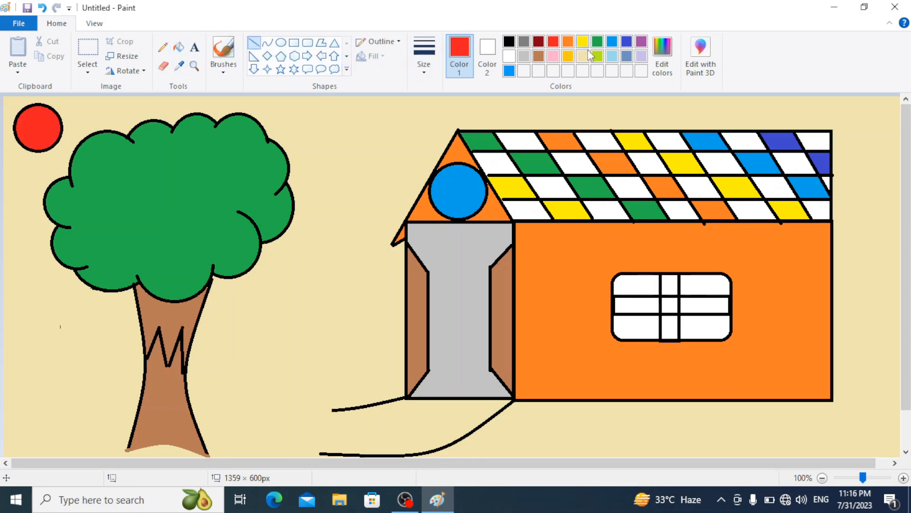
pyautogui.click(568, 56)
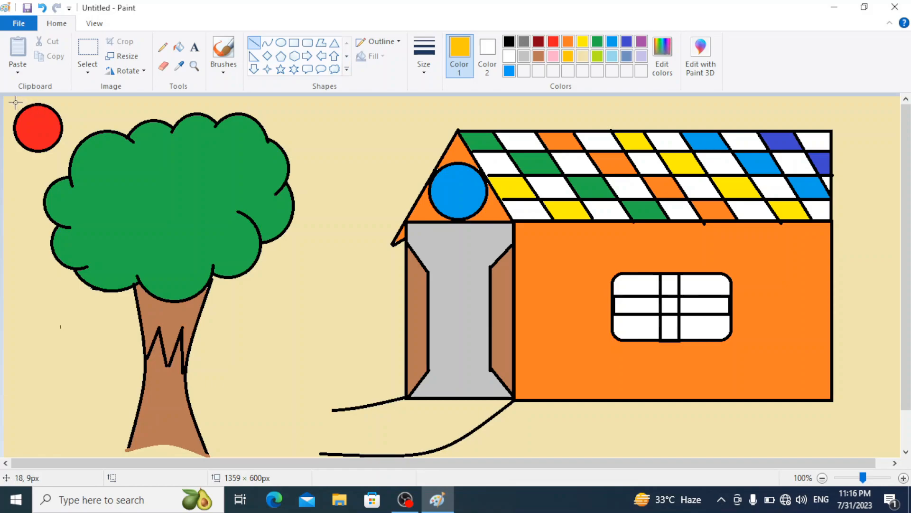
pyautogui.moveTo(14, 100); pyautogui.dragTo(19, 108)
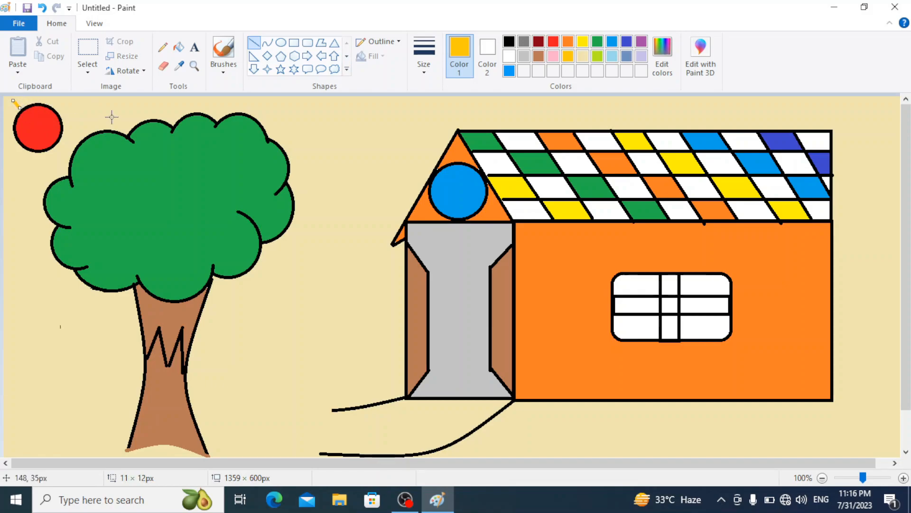
pyautogui.click(179, 47)
pyautogui.click(59, 121)
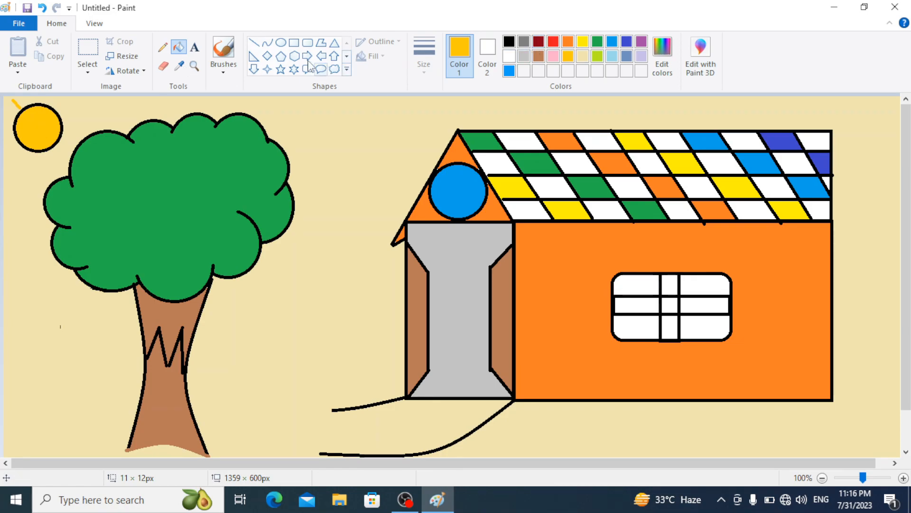
# Draw straight gold rays of varying lengths all around the rest of the sun's edge.
pyautogui.click(253, 43)
pyautogui.moveTo(24, 107)
pyautogui.mouseDown()
pyautogui.moveTo(25, 98)
pyautogui.moveTo(53, 99)
pyautogui.mouseUp()
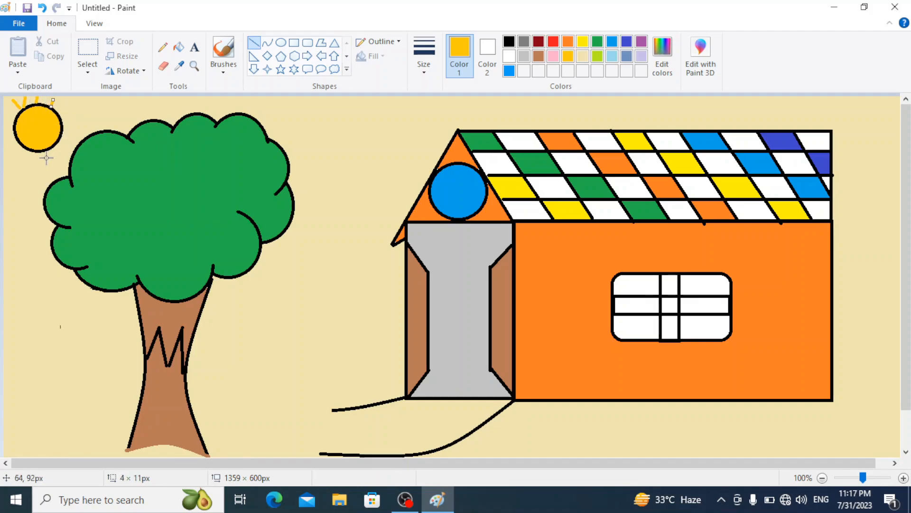
pyautogui.moveTo(41, 152)
pyautogui.mouseDown()
pyautogui.moveTo(19, 170)
pyautogui.moveTo(11, 159)
pyautogui.moveTo(1, 169)
pyautogui.mouseUp()
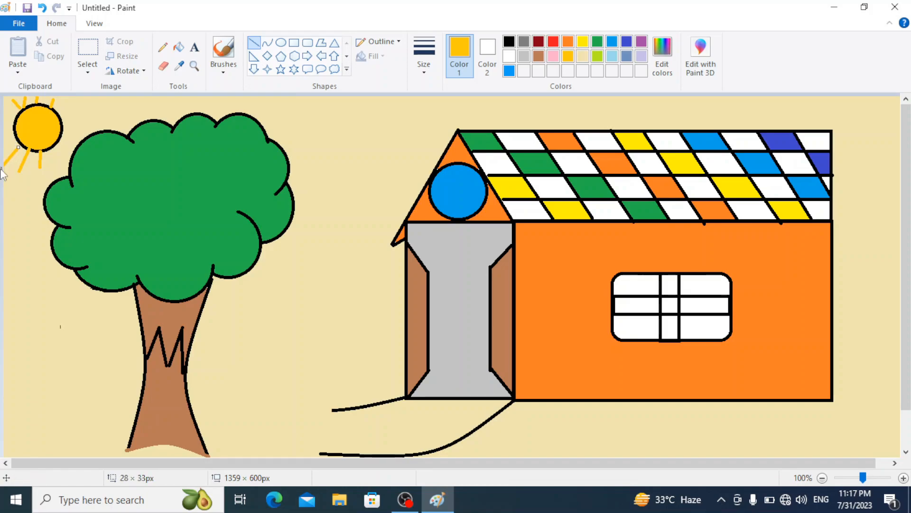
pyautogui.moveTo(18, 133)
pyautogui.mouseDown()
pyautogui.moveTo(4, 148)
pyautogui.moveTo(4, 113)
pyautogui.moveTo(16, 121)
pyautogui.moveTo(87, 107)
pyautogui.moveTo(64, 129)
pyautogui.moveTo(82, 131)
pyautogui.moveTo(69, 155)
pyautogui.mouseUp()
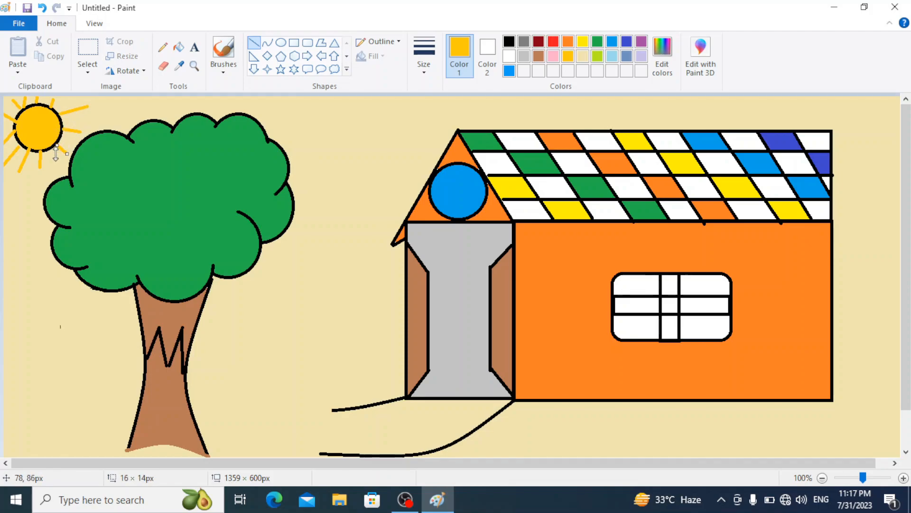
pyautogui.click(62, 126)
pyautogui.moveTo(49, 151); pyautogui.dragTo(54, 160)
pyautogui.click(268, 44)
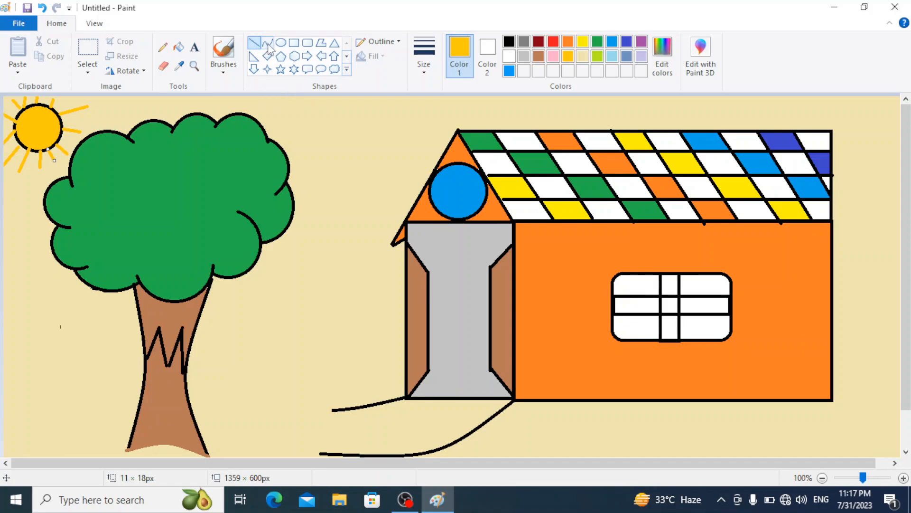
pyautogui.moveTo(305, 121)
pyautogui.mouseDown()
pyautogui.moveTo(325, 144)
pyautogui.moveTo(317, 128)
pyautogui.moveTo(300, 138)
pyautogui.mouseUp()
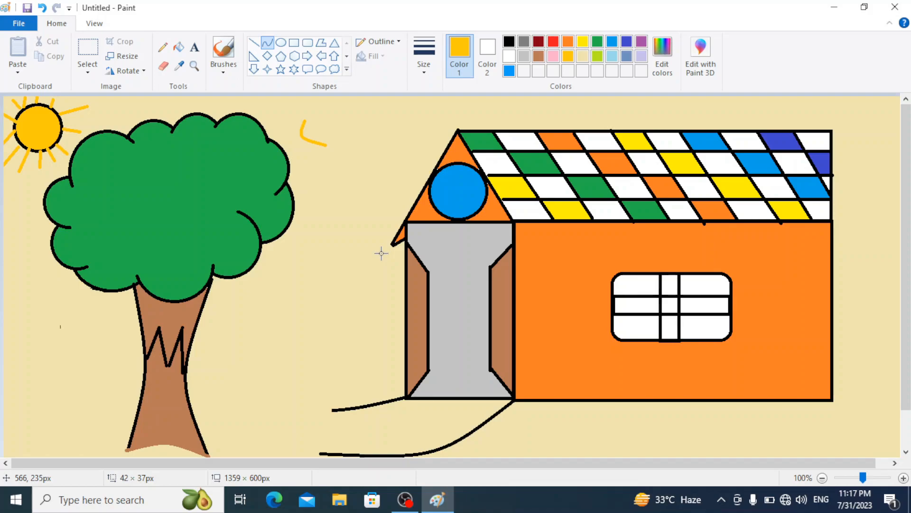
pyautogui.hotkey('ctrl', 'z')
pyautogui.click(255, 44)
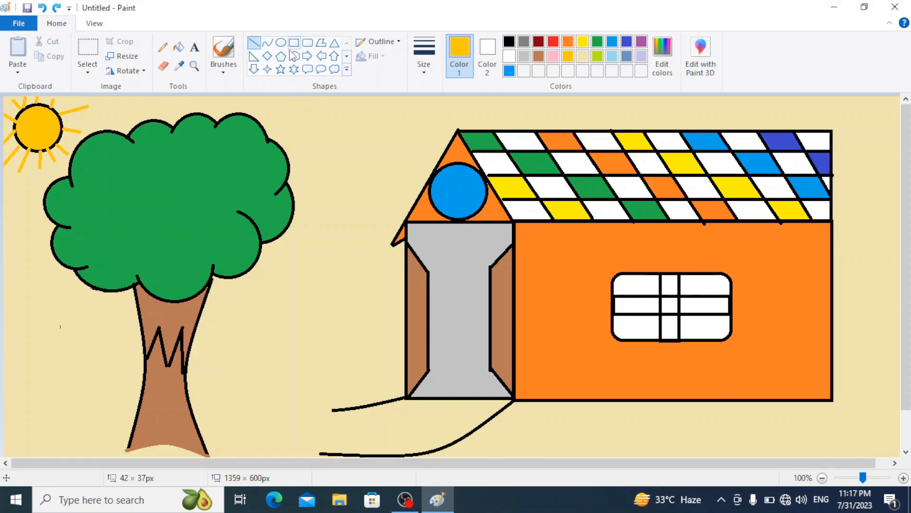
# Draw a closed green zigzag polygon of pointed grass blades, about 198 × 119 px, from the picture's lower-left corner to the tree trunk.
pyautogui.click(321, 43)
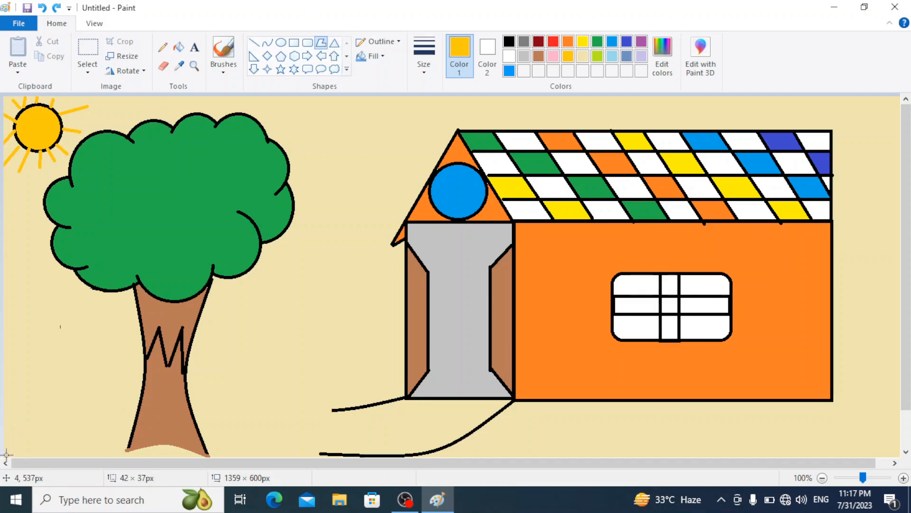
pyautogui.moveTo(6, 454); pyautogui.dragTo(43, 385)
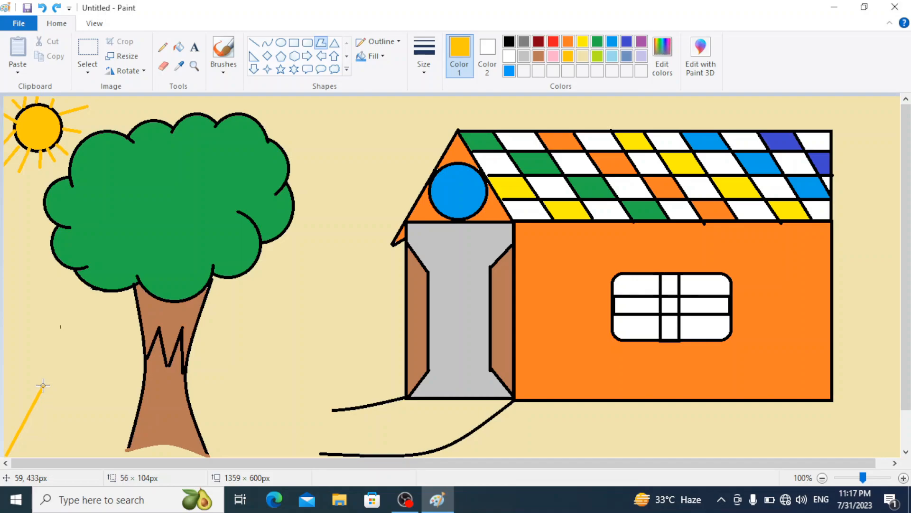
pyautogui.click(599, 44)
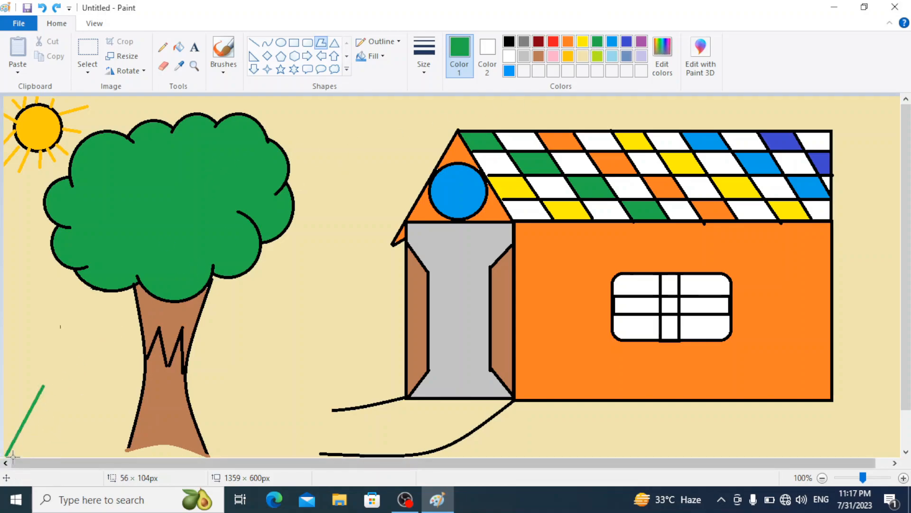
pyautogui.click(35, 453)
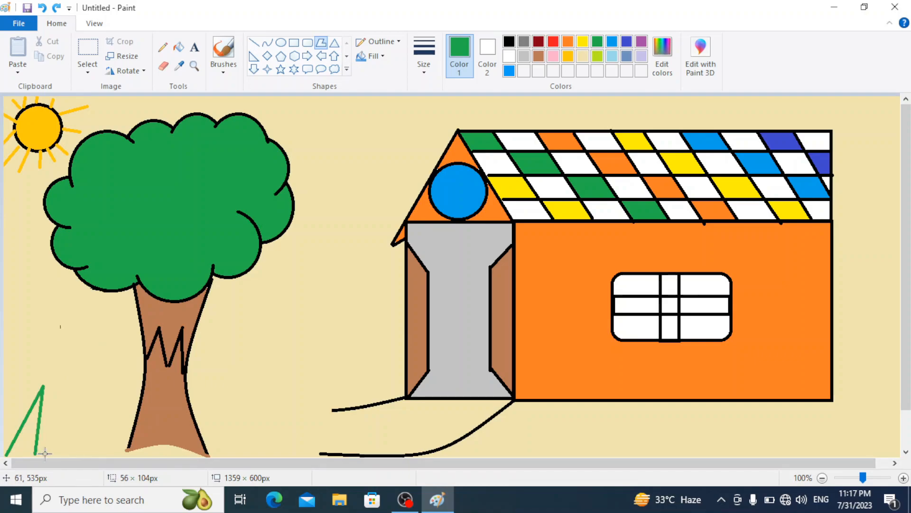
pyautogui.click(43, 389)
pyautogui.click(68, 456)
pyautogui.click(73, 398)
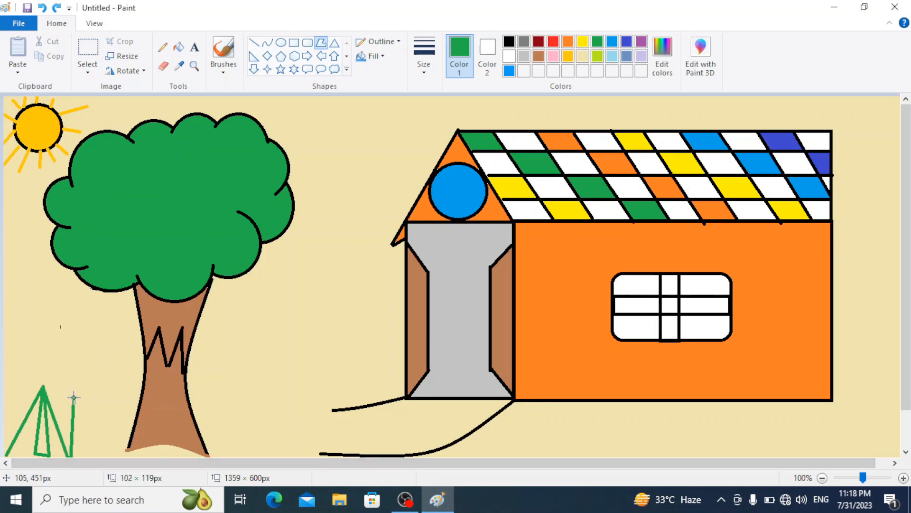
pyautogui.click(88, 455)
pyautogui.click(111, 388)
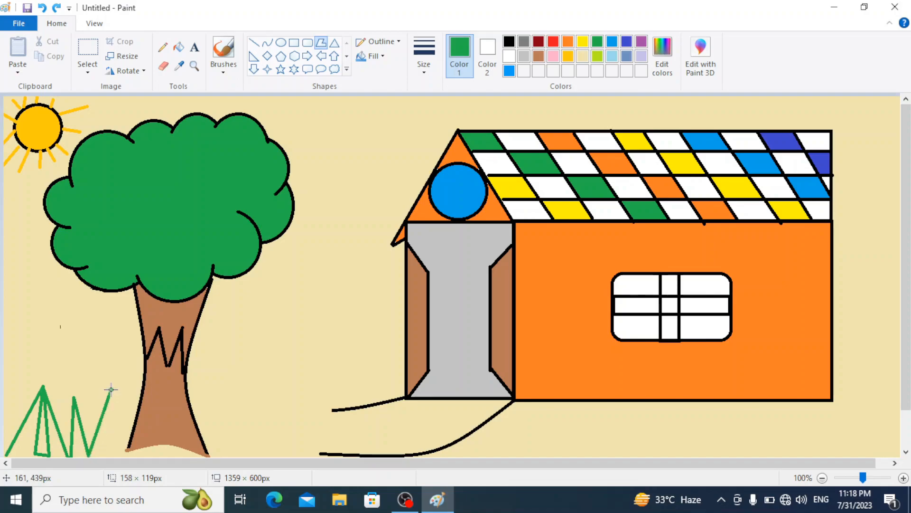
pyautogui.click(123, 444)
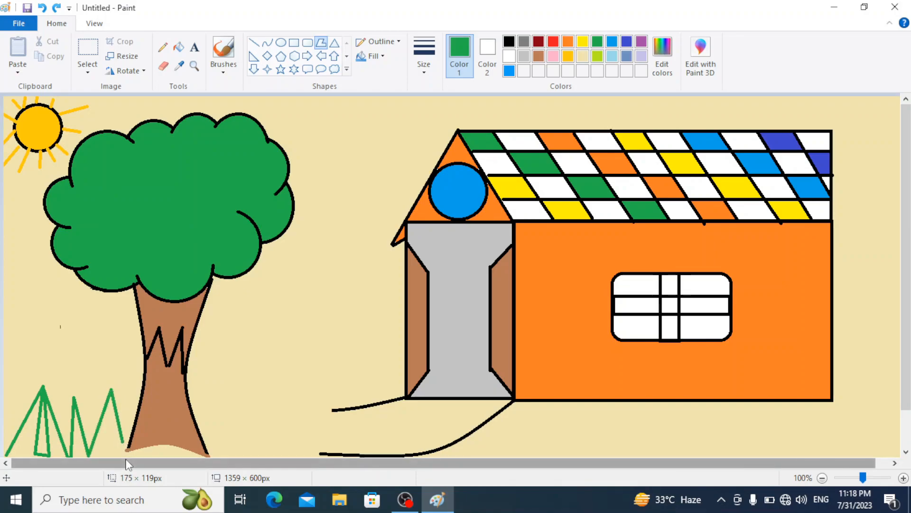
pyautogui.click(131, 391)
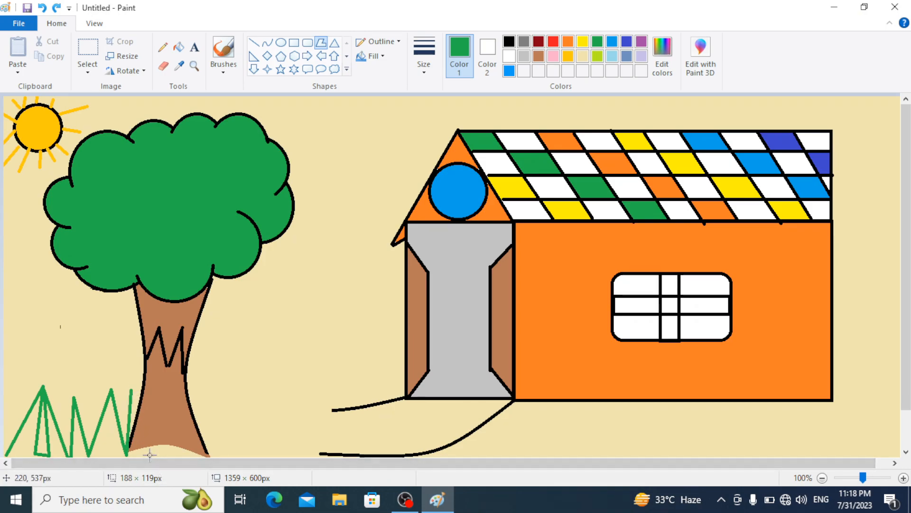
pyautogui.click(137, 456)
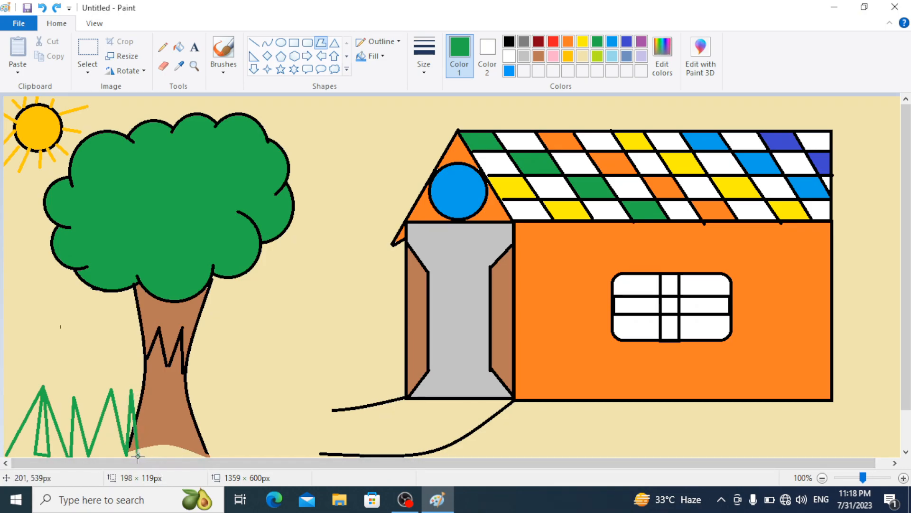
pyautogui.click(6, 454)
pyautogui.click(280, 419)
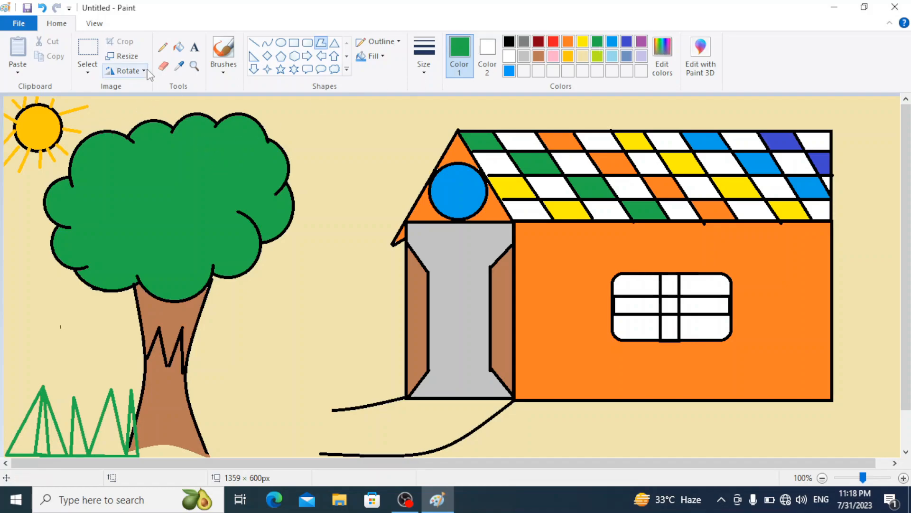
# Fill the outlined grass blades beside the trunk, in the picture's lower-left corner, with green.
pyautogui.click(179, 47)
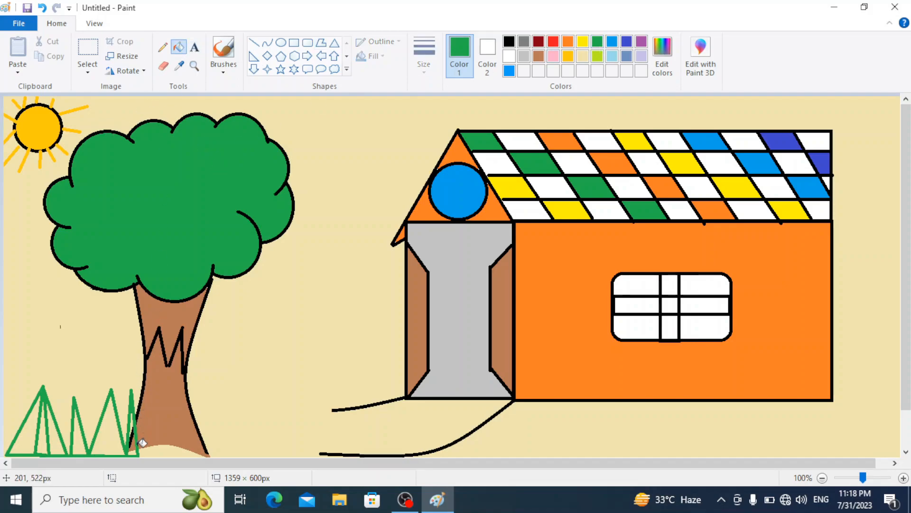
pyautogui.click(112, 443)
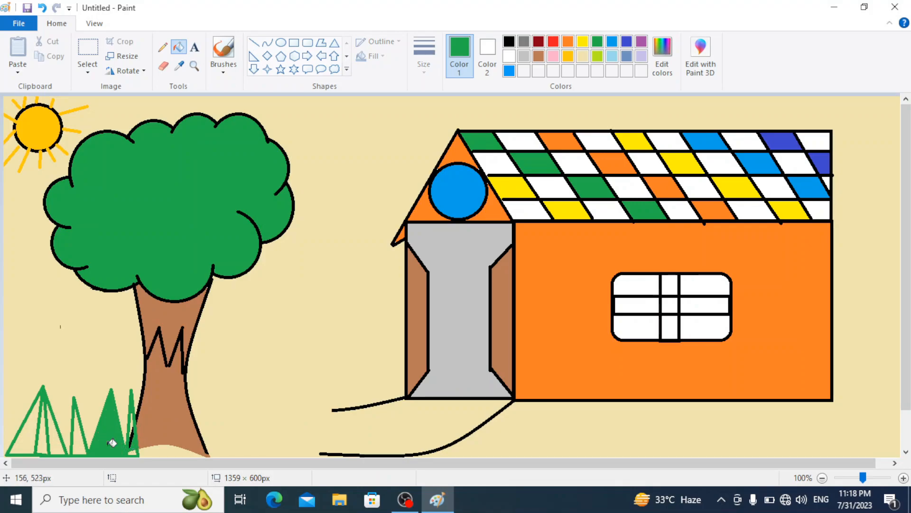
pyautogui.click(79, 435)
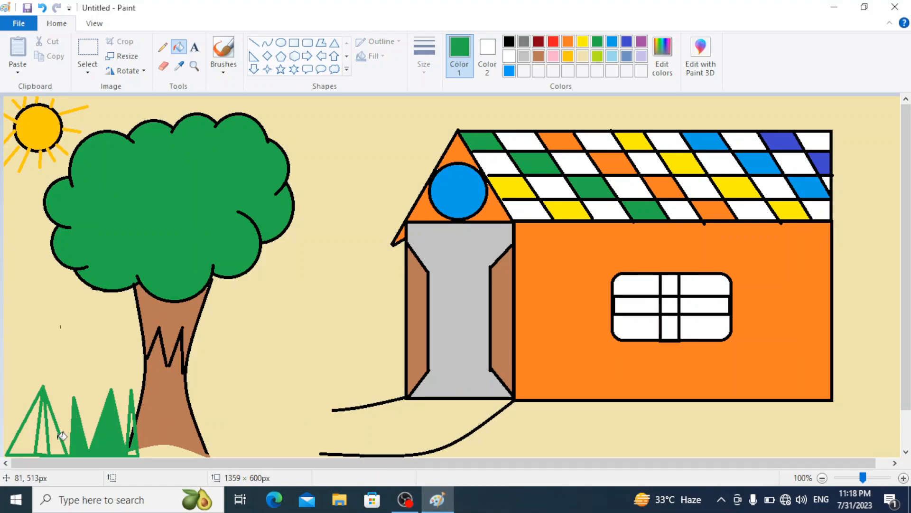
pyautogui.click(55, 437)
pyautogui.click(46, 433)
pyautogui.click(32, 433)
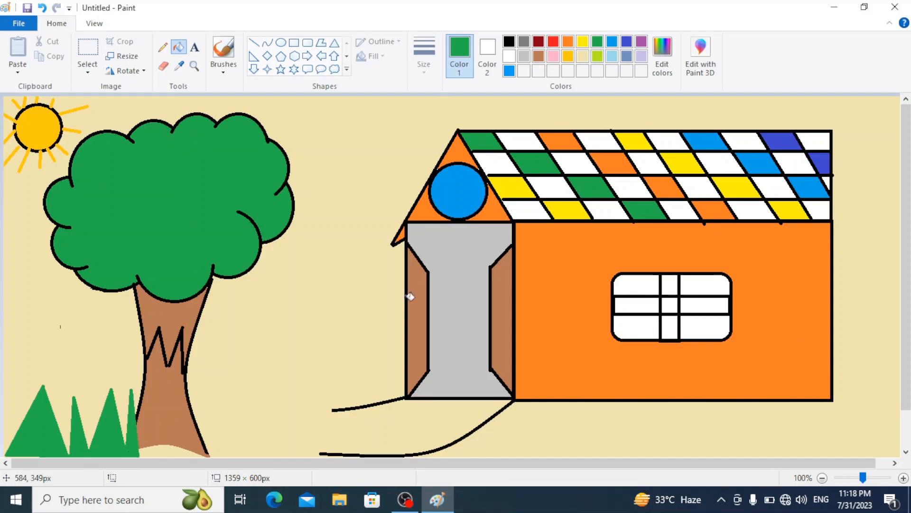
# Draw a second closed green zigzag polygon of grass blades, about 154 × 127 px, across the trunk's base and just past its right side.
pyautogui.click(320, 42)
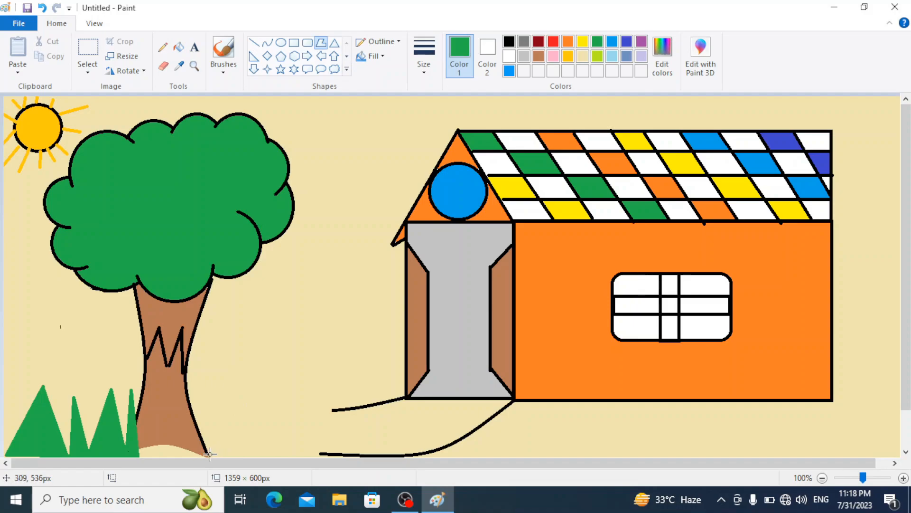
pyautogui.moveTo(139, 454); pyautogui.dragTo(146, 424)
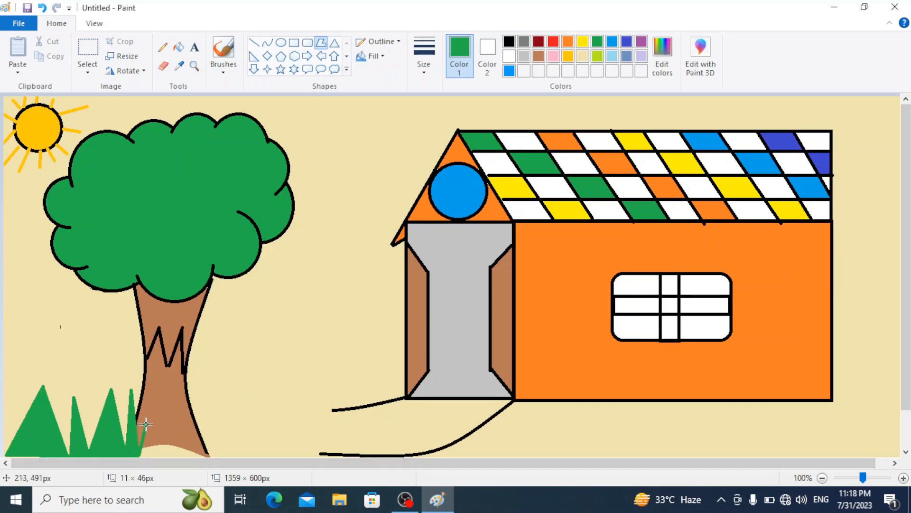
pyautogui.click(150, 454)
pyautogui.click(171, 455)
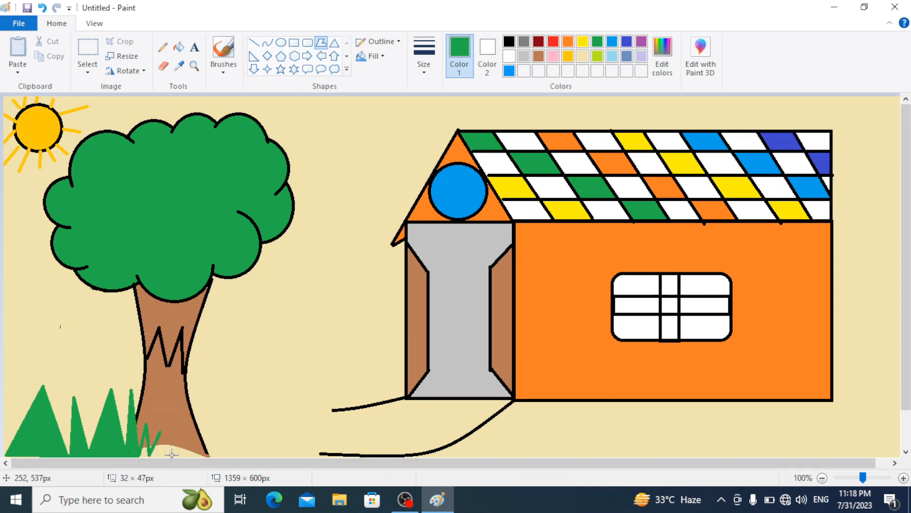
pyautogui.click(175, 414)
pyautogui.click(189, 455)
pyautogui.click(198, 410)
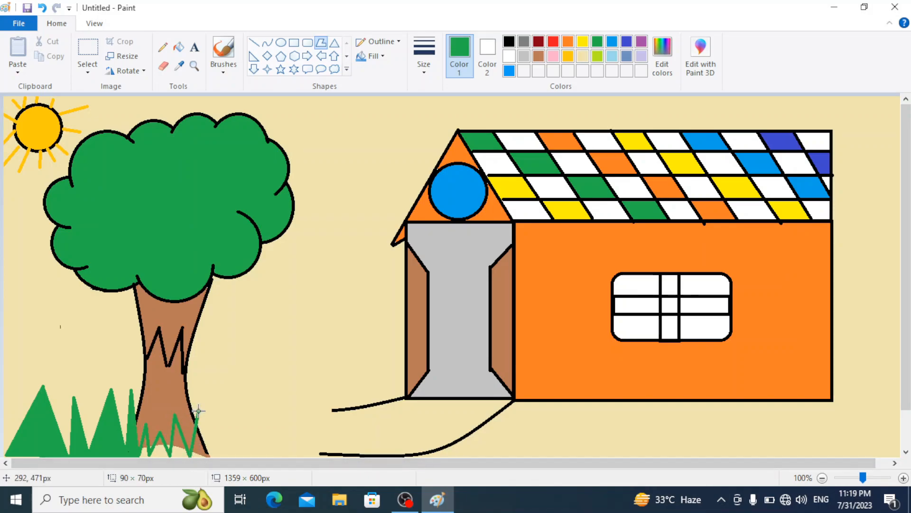
pyautogui.click(210, 452)
pyautogui.click(222, 376)
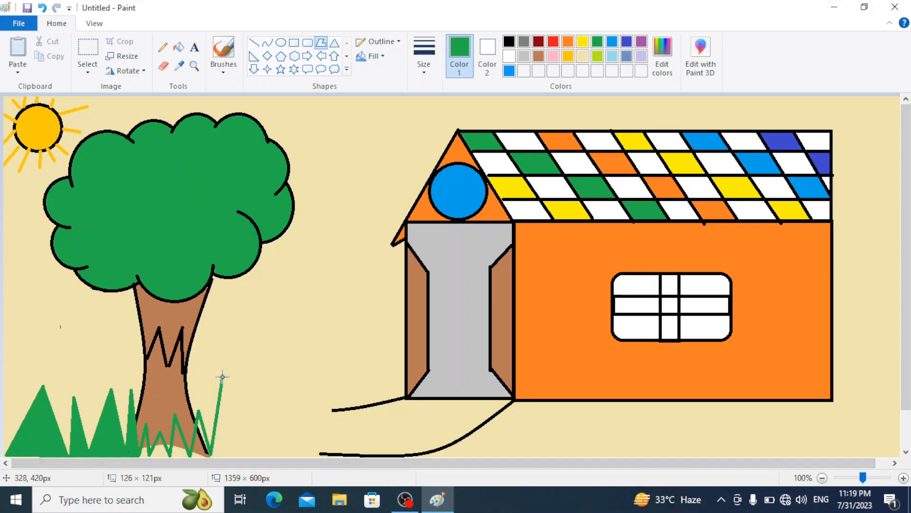
pyautogui.click(228, 454)
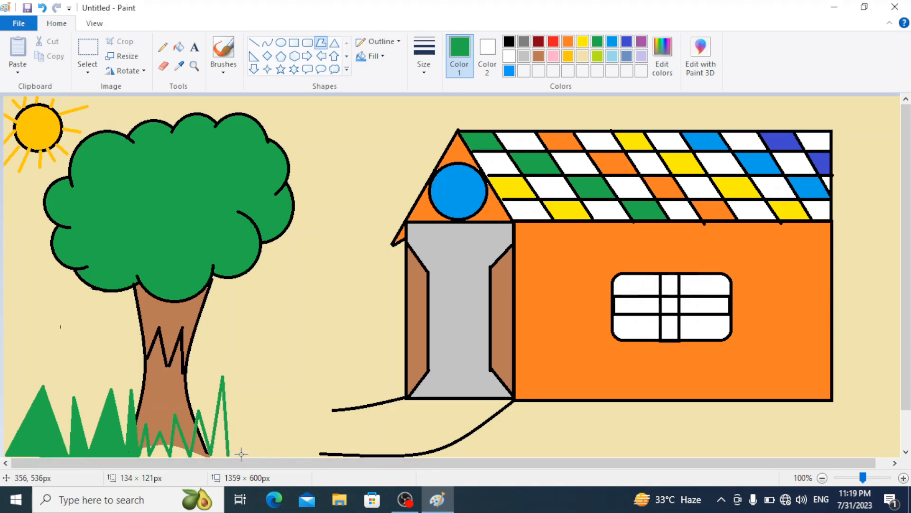
pyautogui.click(223, 378)
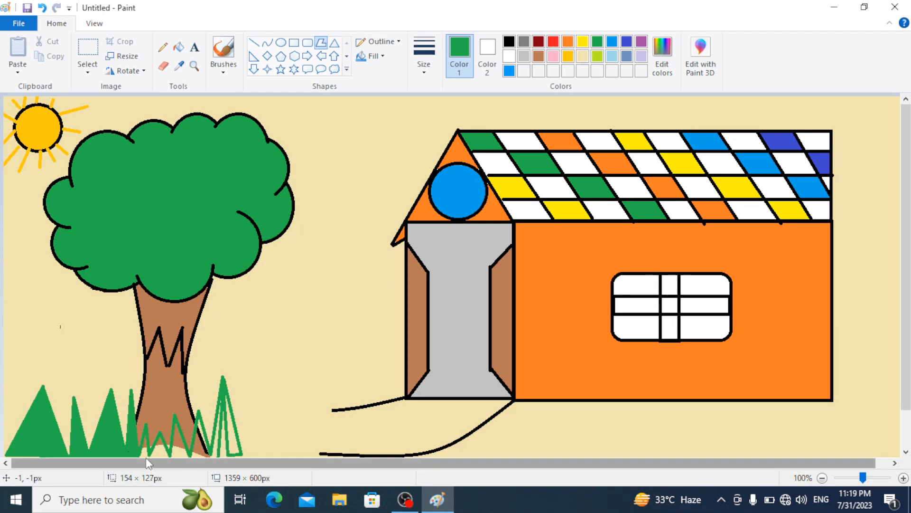
pyautogui.click(133, 457)
pyautogui.click(340, 378)
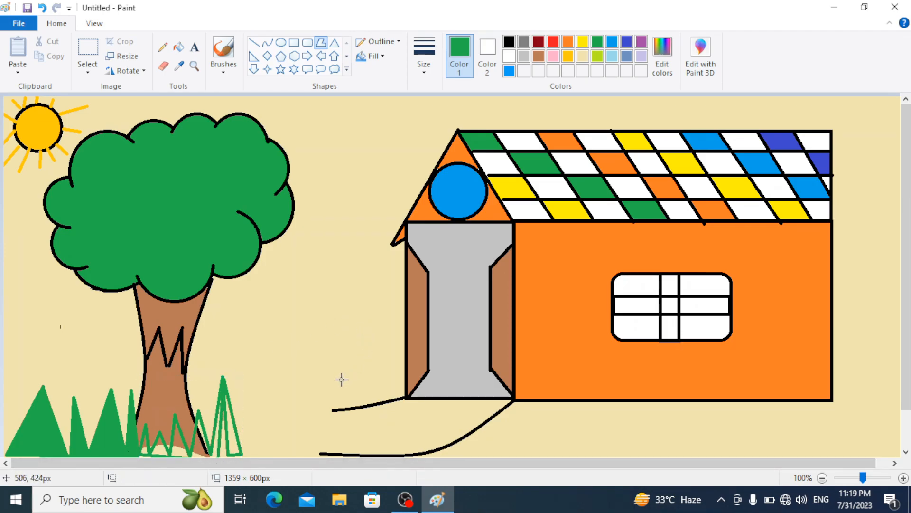
# Fill the outlined grass blades across the trunk's base and just past its right side with green.
pyautogui.click(178, 46)
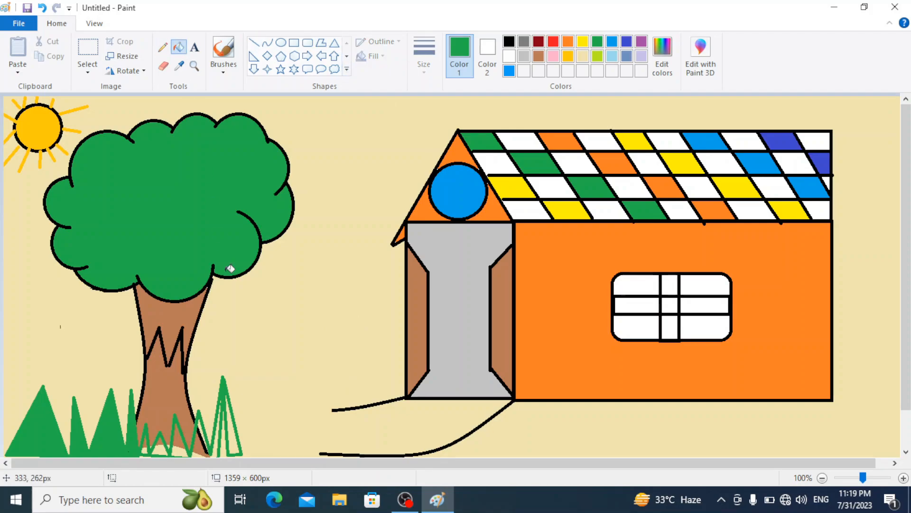
pyautogui.click(222, 441)
pyautogui.hotkey('ctrl', 'z')
pyautogui.click(220, 438)
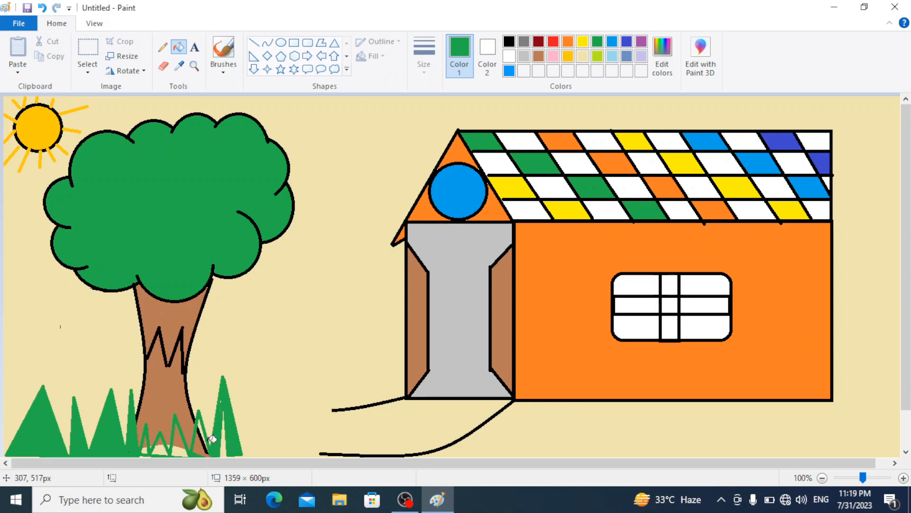
pyautogui.click(198, 444)
pyautogui.click(181, 452)
pyautogui.click(183, 440)
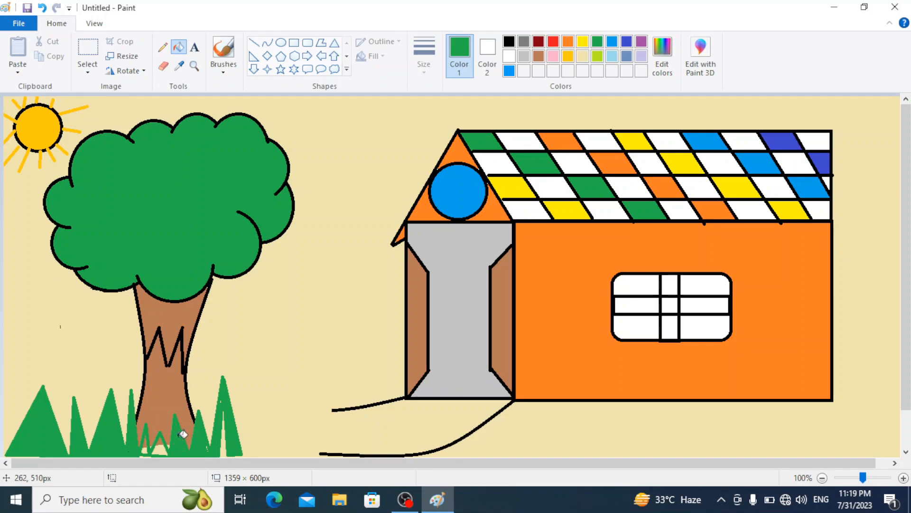
pyautogui.click(163, 446)
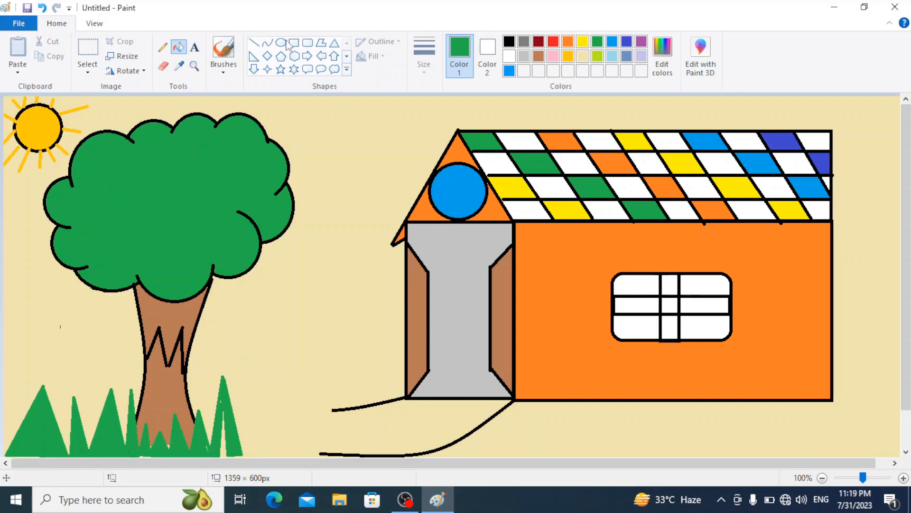
# Close the base of the tall rightmost grass blade with a green line about 37 px long and fill its remaining gap green.
pyautogui.click(253, 42)
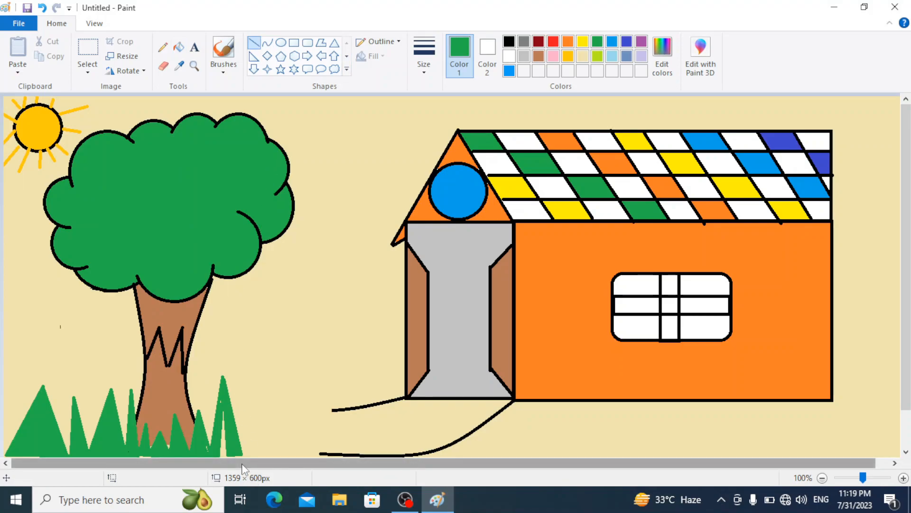
pyautogui.moveTo(241, 455); pyautogui.dragTo(217, 455)
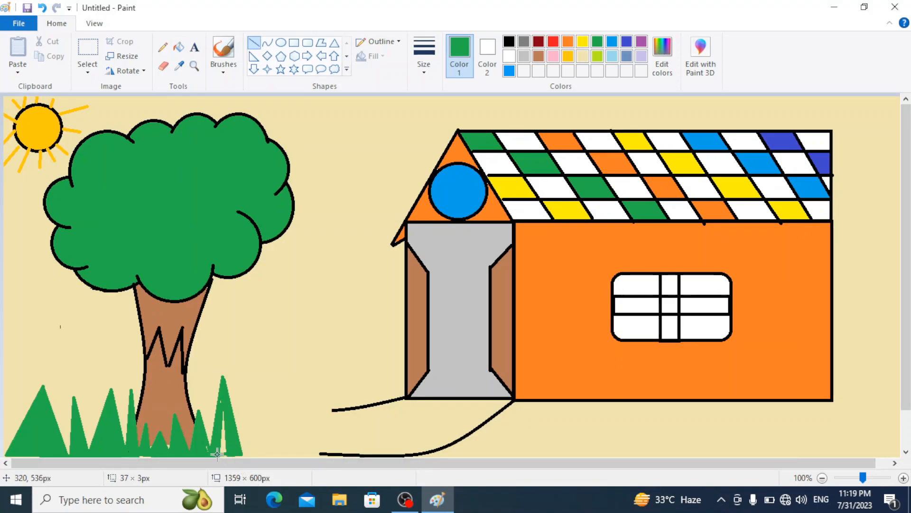
pyautogui.click(179, 47)
pyautogui.click(225, 437)
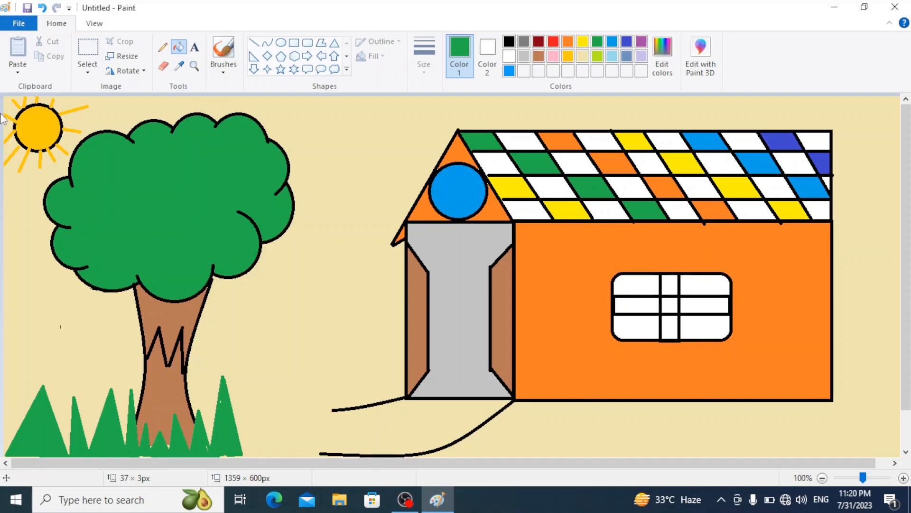
# Save the picture to the Desktop as a PNG file named class2.
pyautogui.click(17, 26)
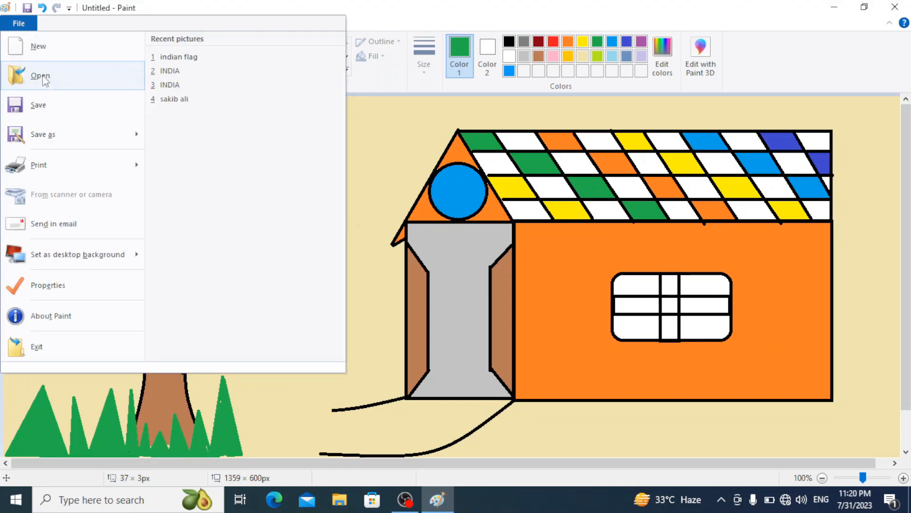
pyautogui.click(52, 105)
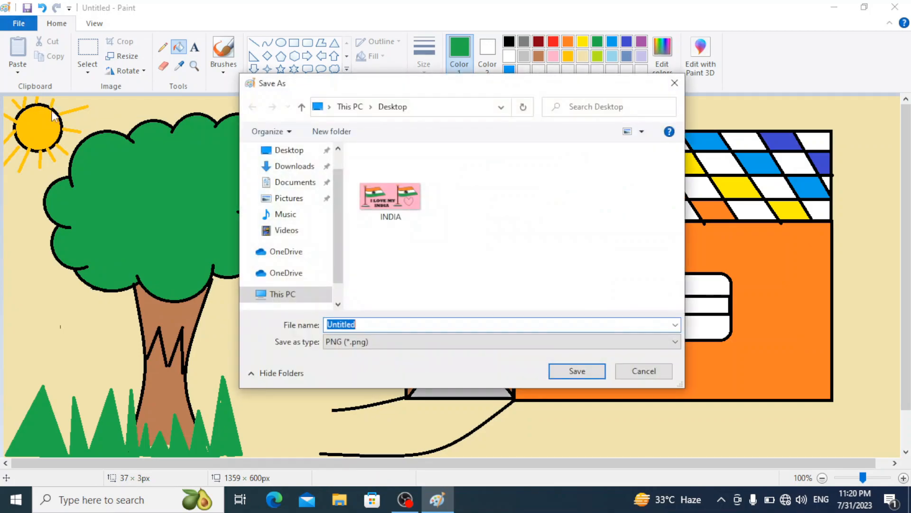
pyautogui.click(281, 157)
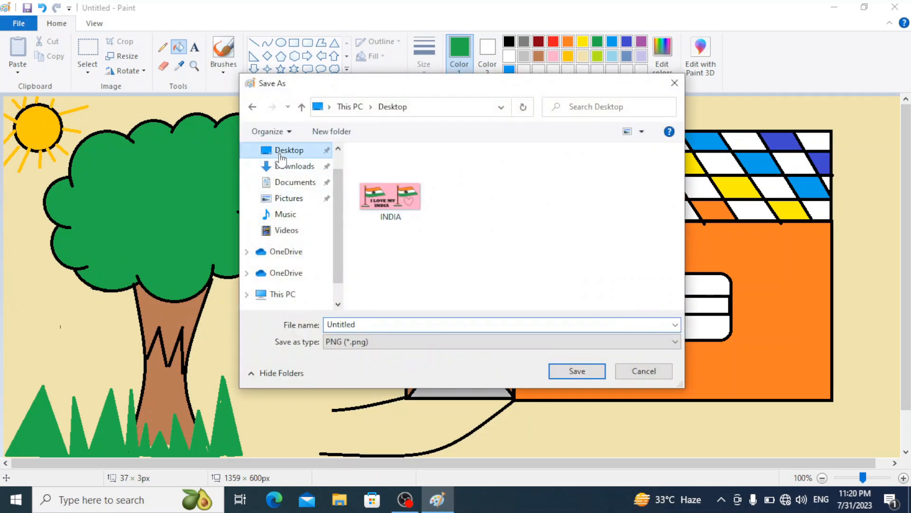
pyautogui.doubleClick(394, 323)
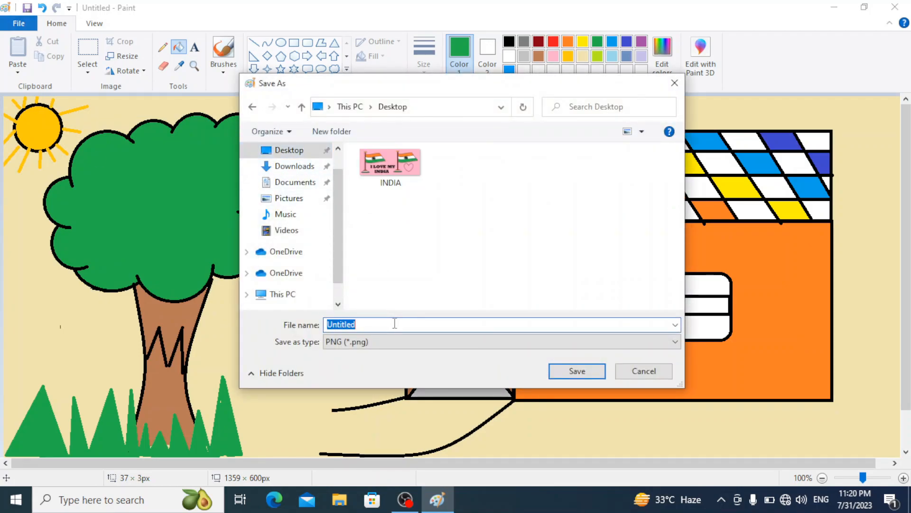
pyautogui.write('class2')
pyautogui.click(576, 373)
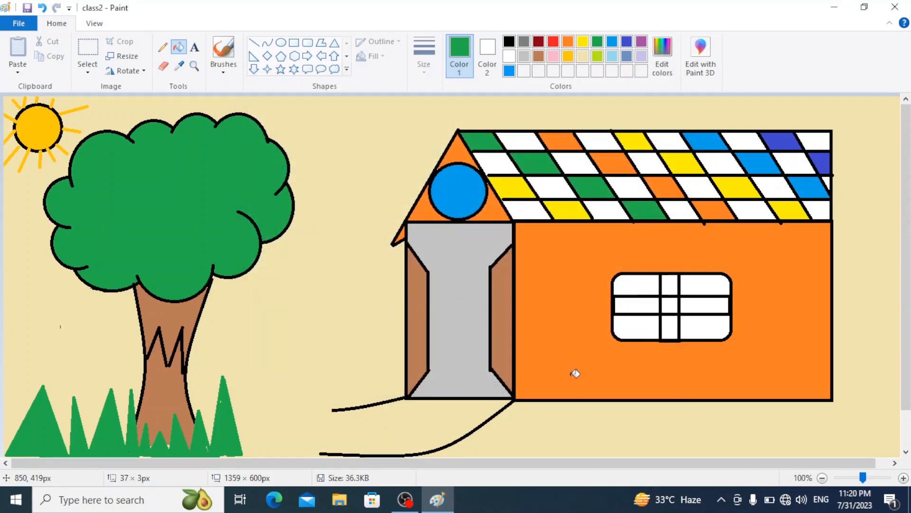